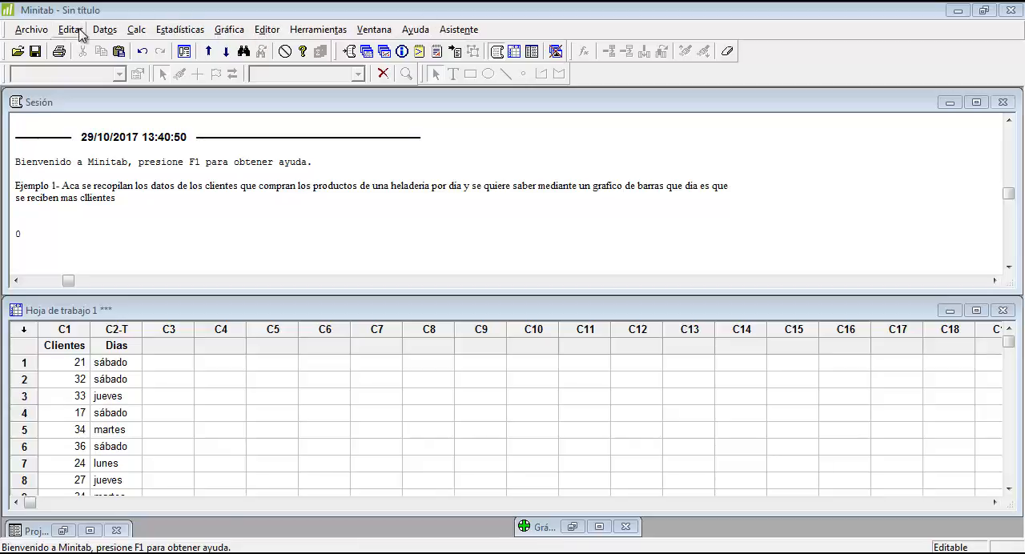
click(42, 32)
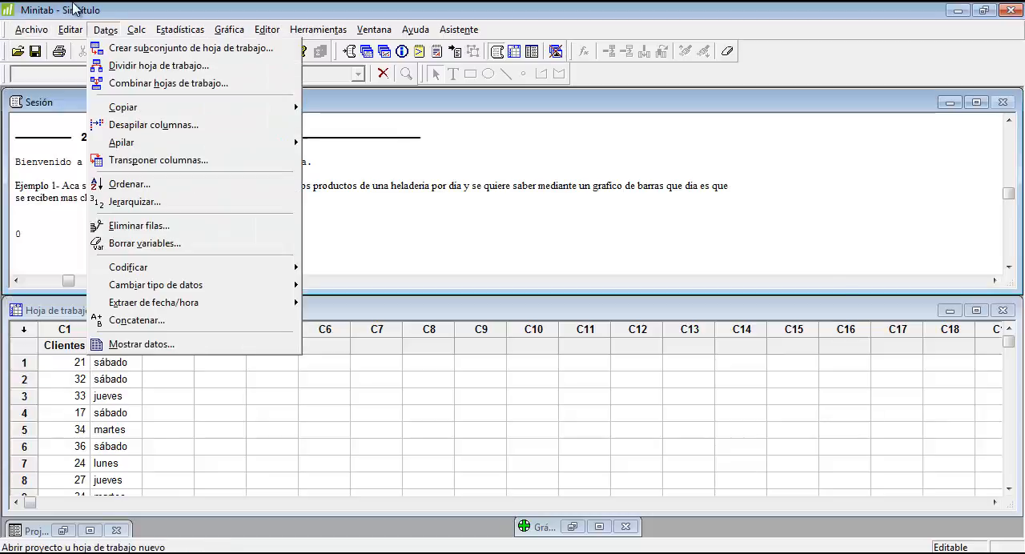
mouse_move(72, 29)
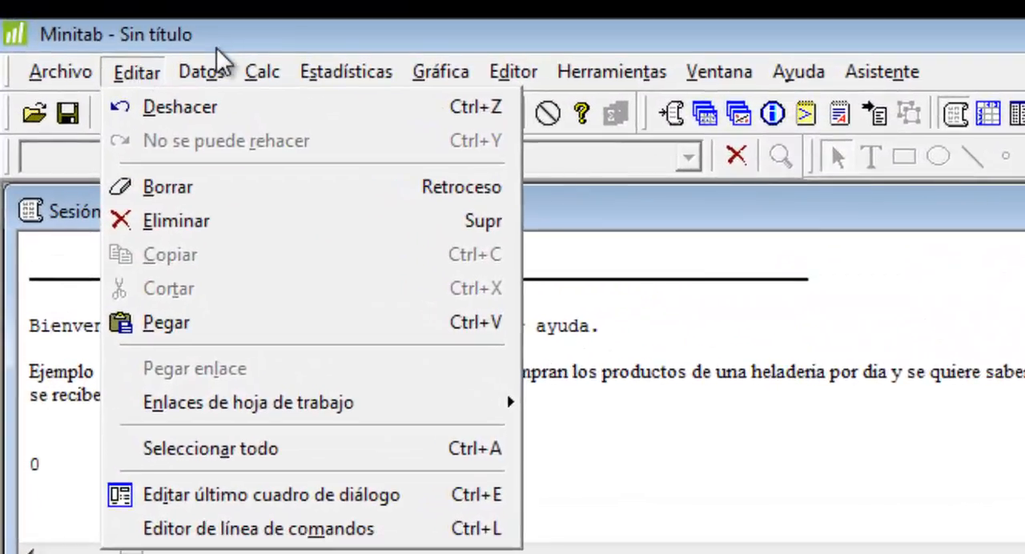
mouse_move(104, 30)
mouse_move(140, 76)
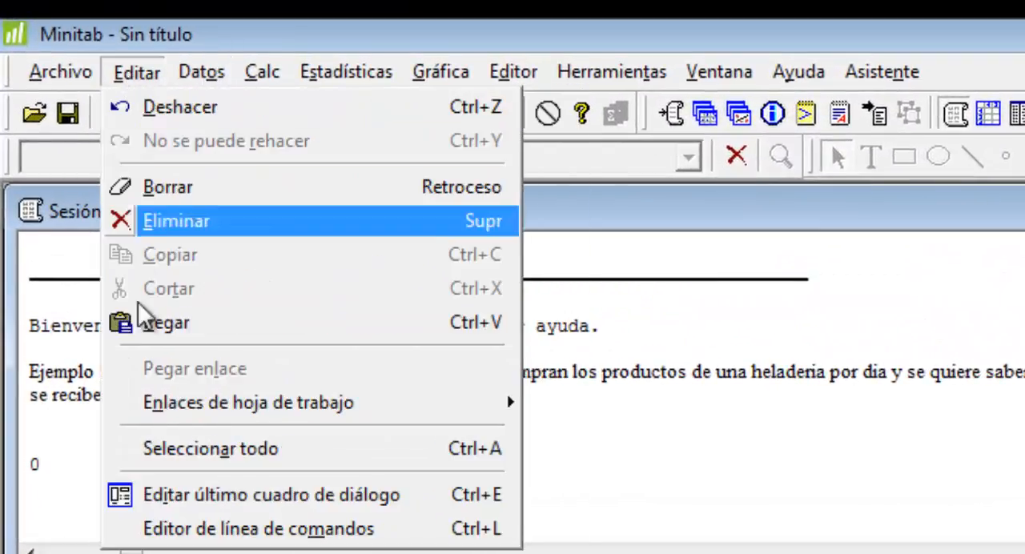
mouse_move(198, 76)
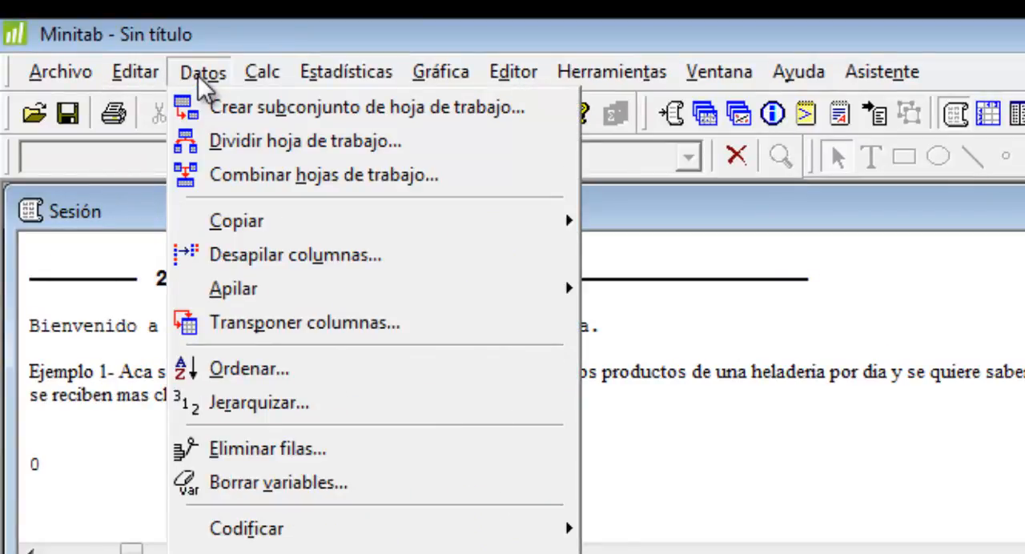
mouse_move(247, 72)
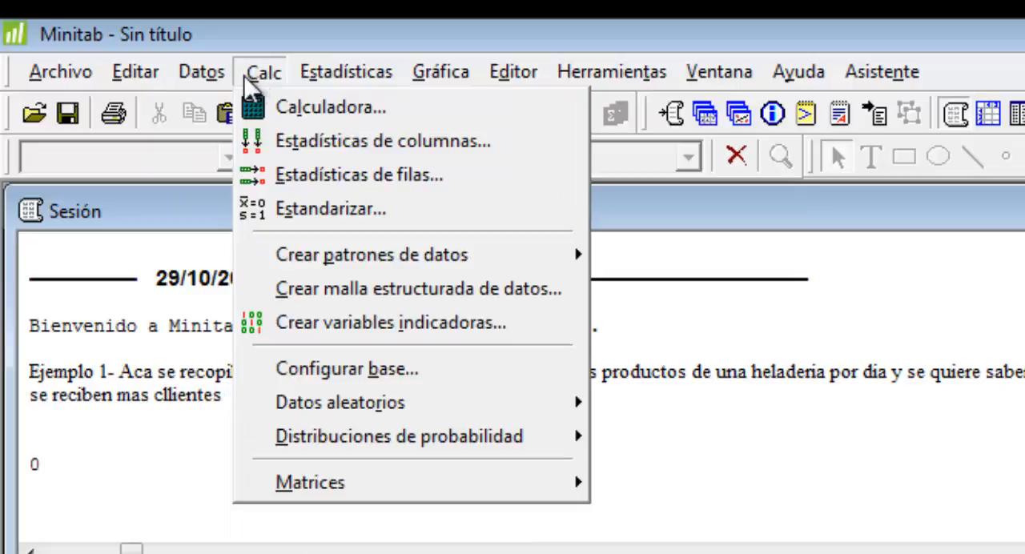
mouse_move(301, 71)
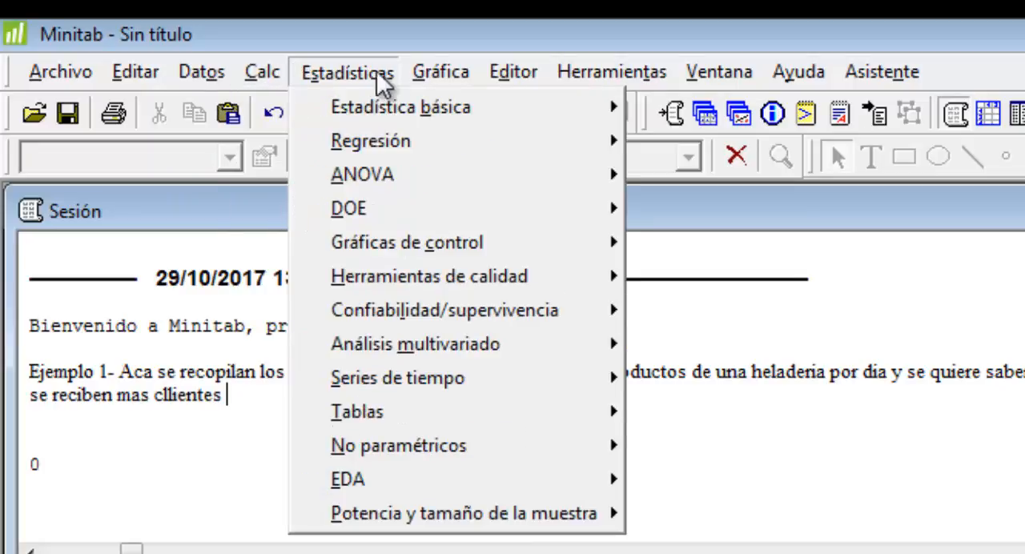
mouse_move(429, 73)
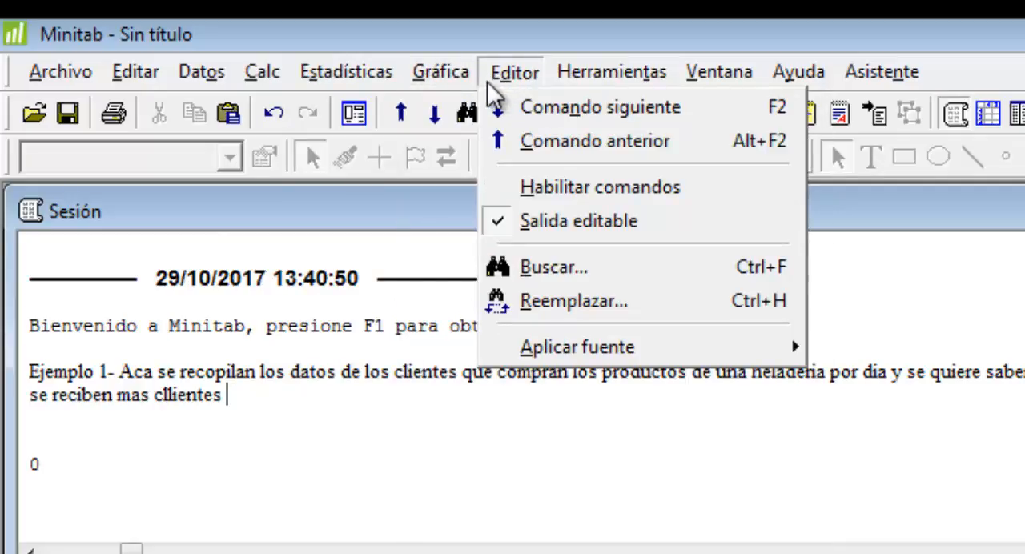
mouse_move(611, 74)
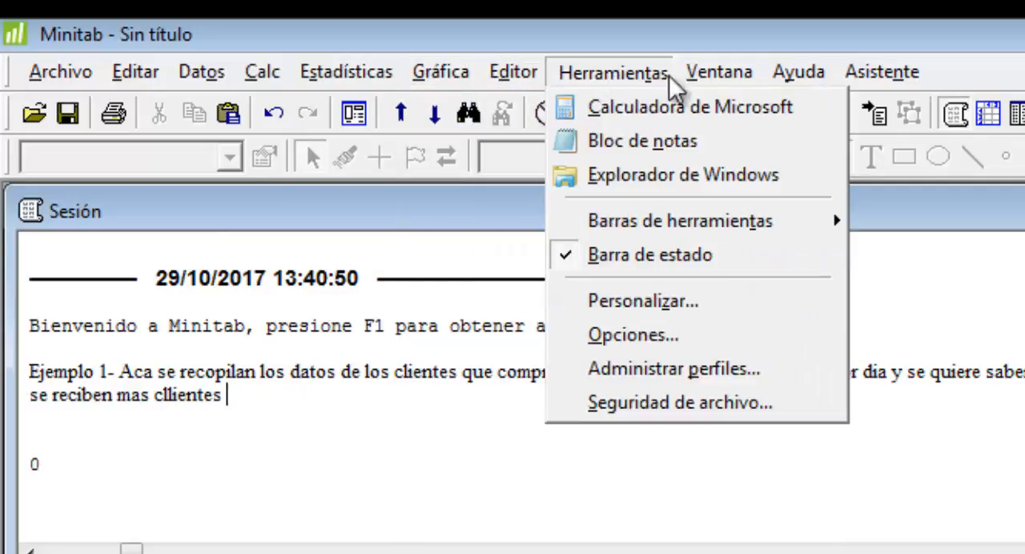
mouse_move(707, 80)
mouse_move(893, 80)
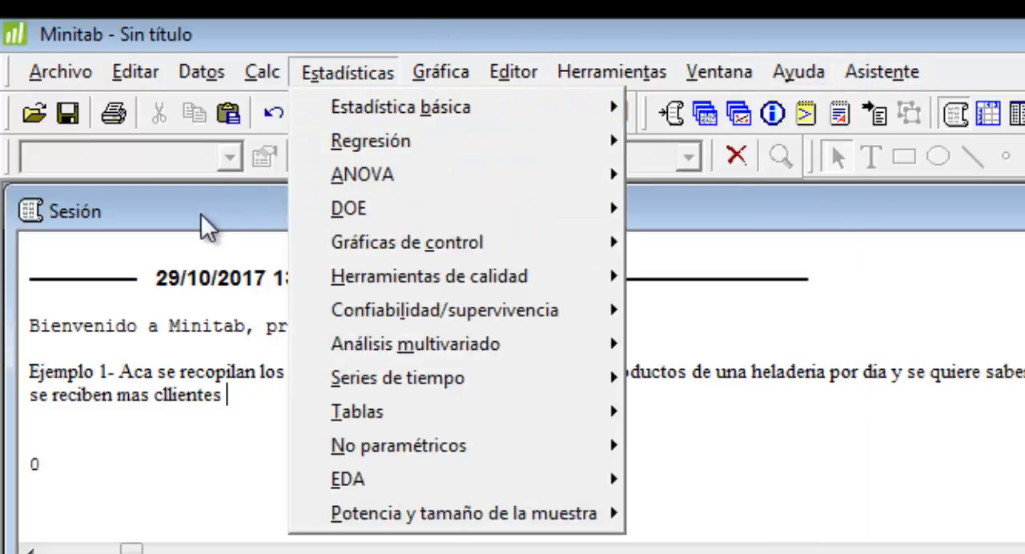
click(198, 217)
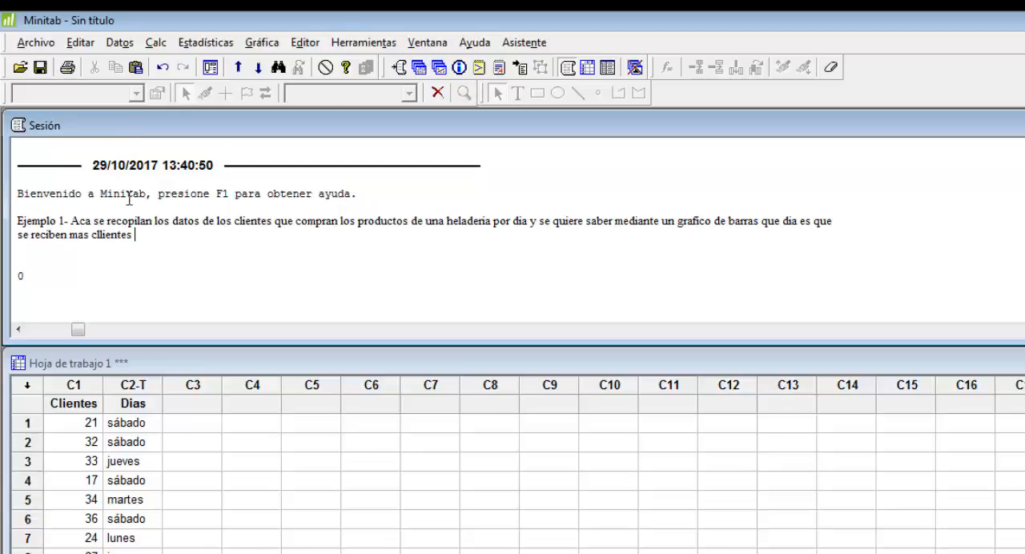
Delete the stray 0 below the example description in the Sesión window
key(ctrl+End)
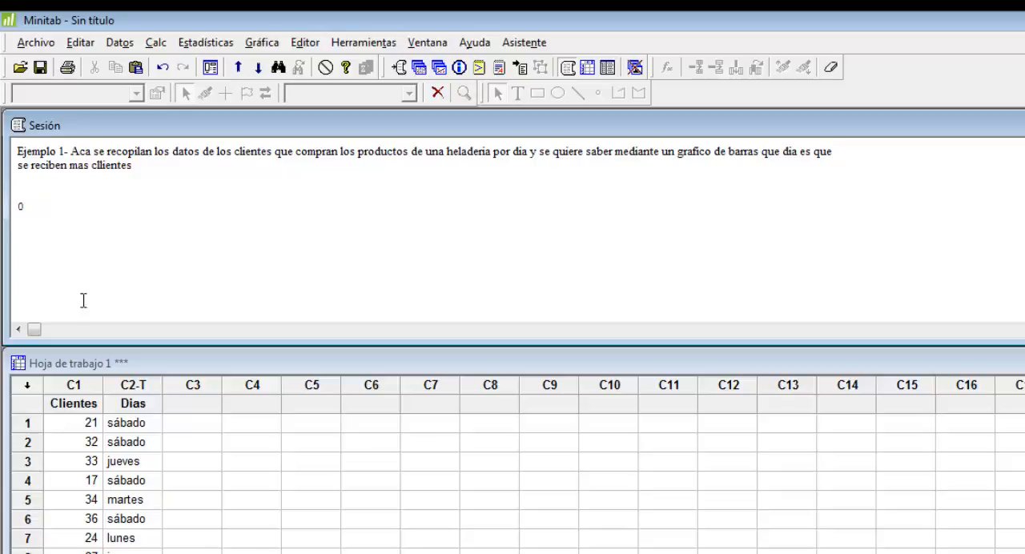
scroll(111, 216, up, 2)
double_click(20, 276)
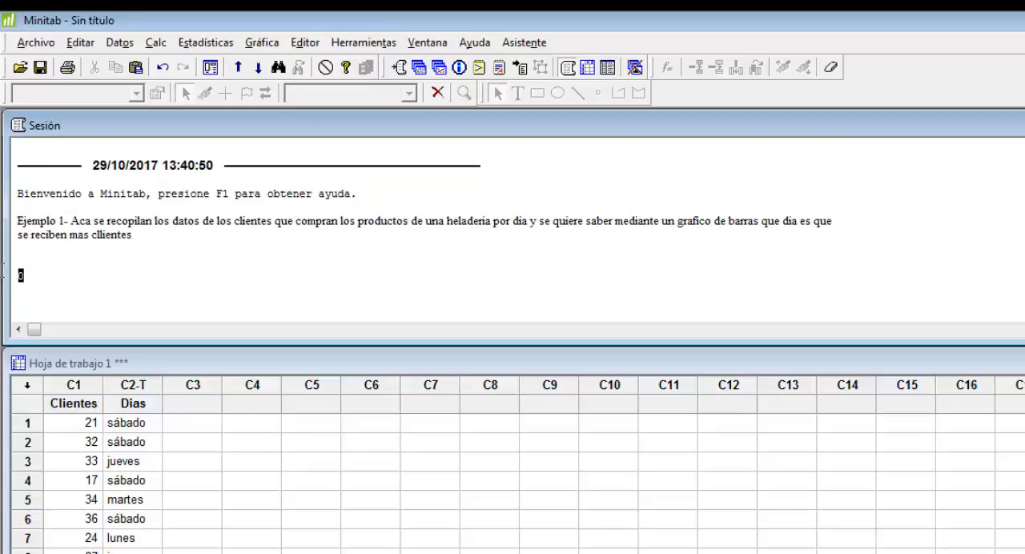
key(Delete)
Examine the first rows and the Clientes column of the worksheet data by highlighting them
click(98, 364)
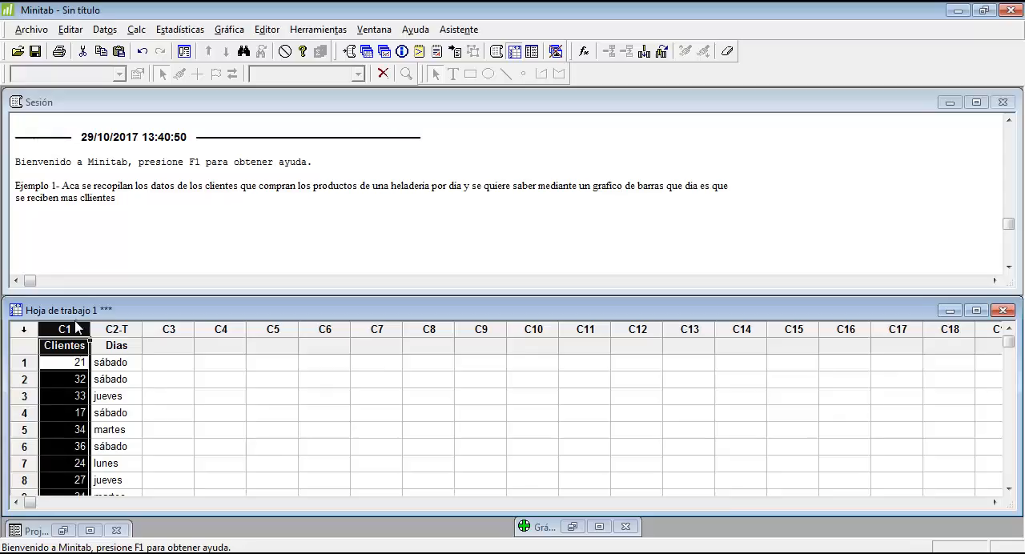
click(23, 362)
click(23, 379)
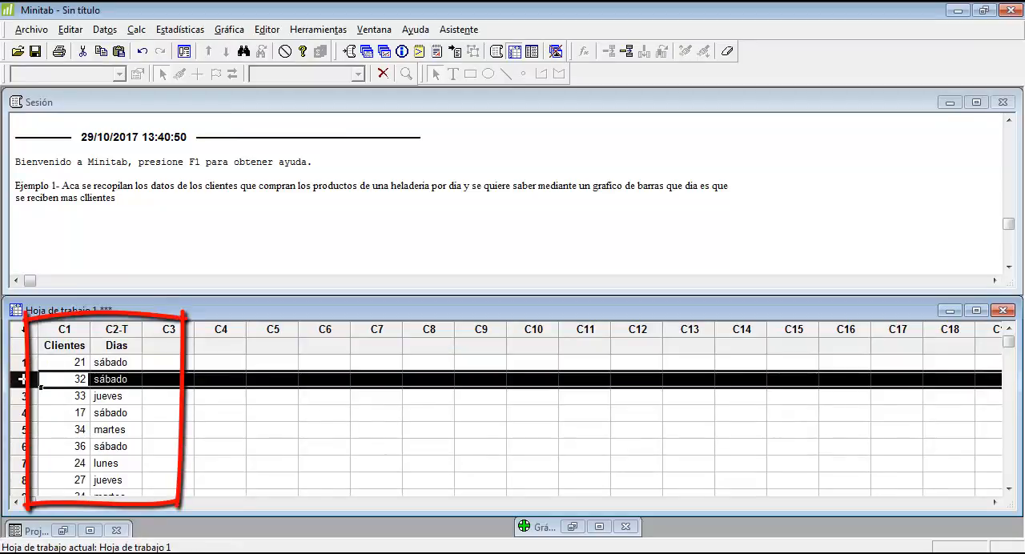
click(22, 395)
click(22, 364)
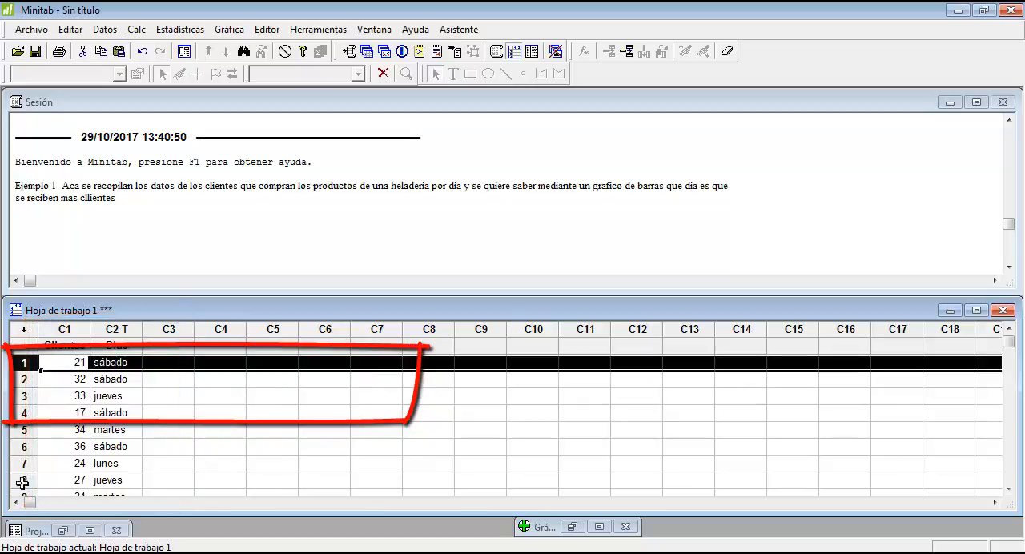
click(71, 330)
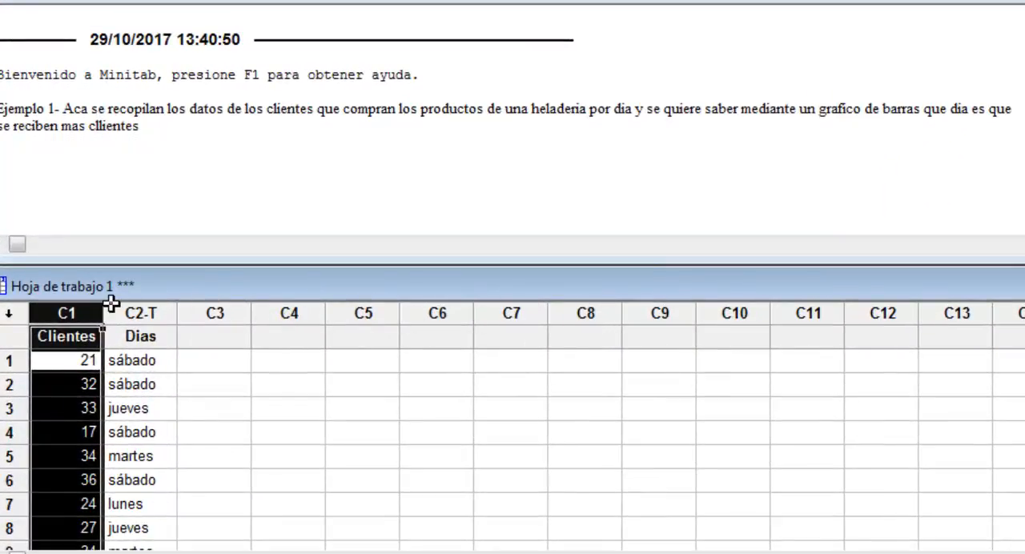
click(65, 334)
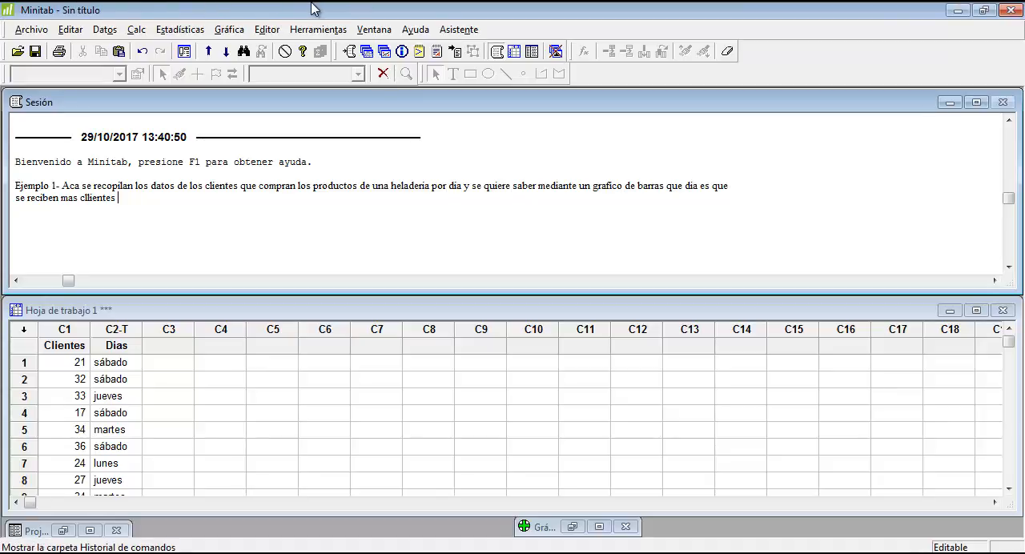
Start a new bar chart (Gráfica de barras) and choose the Simple layout
click(230, 29)
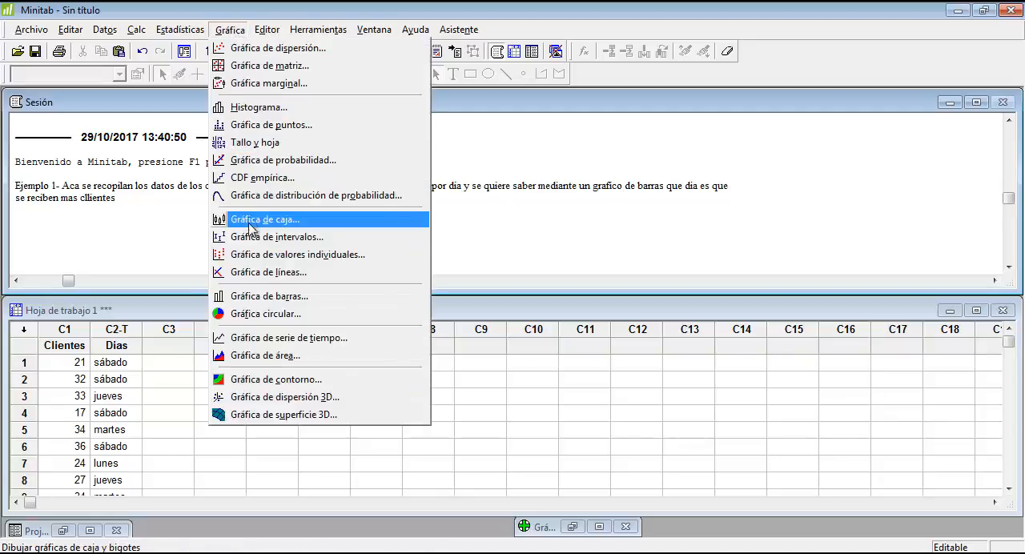
click(245, 299)
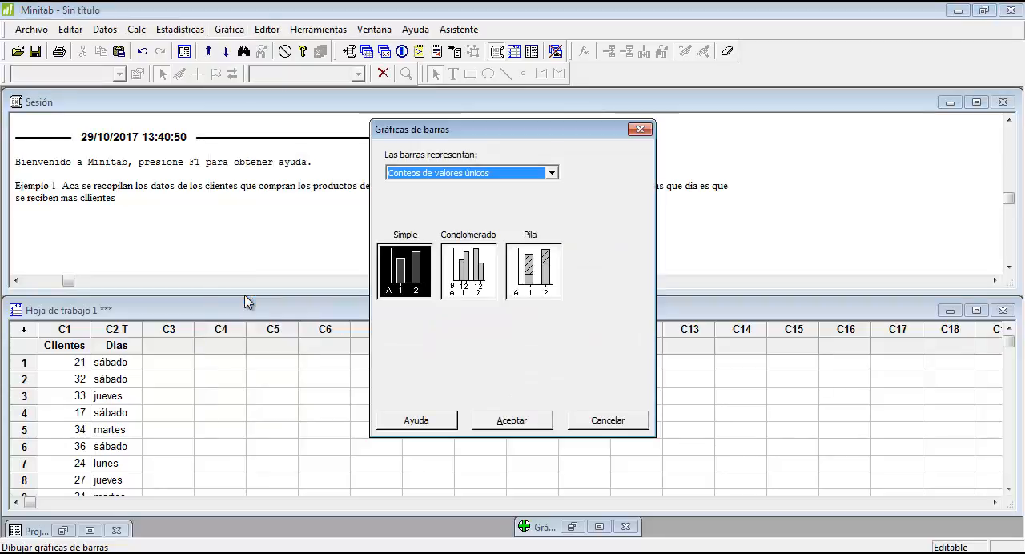
click(427, 276)
click(463, 275)
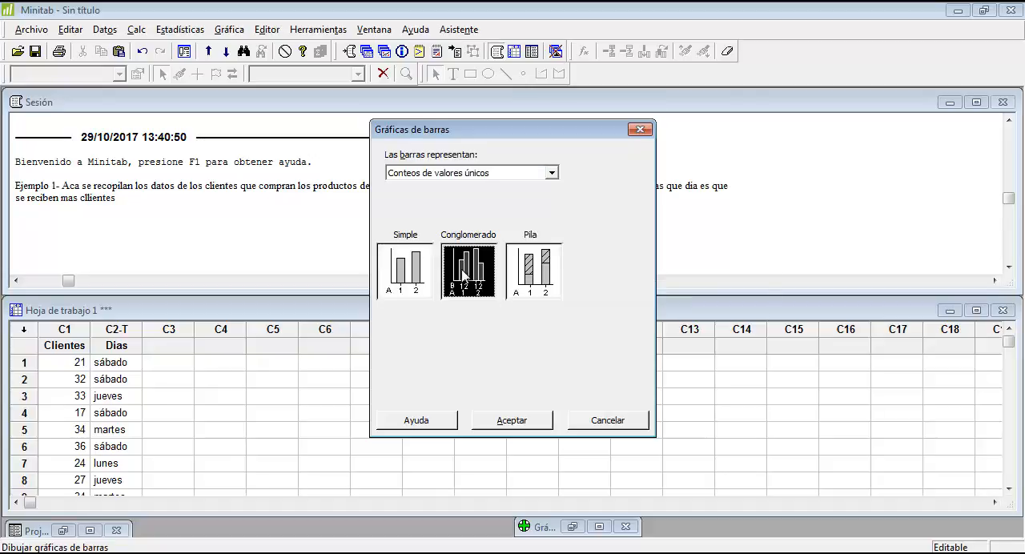
click(531, 269)
click(425, 260)
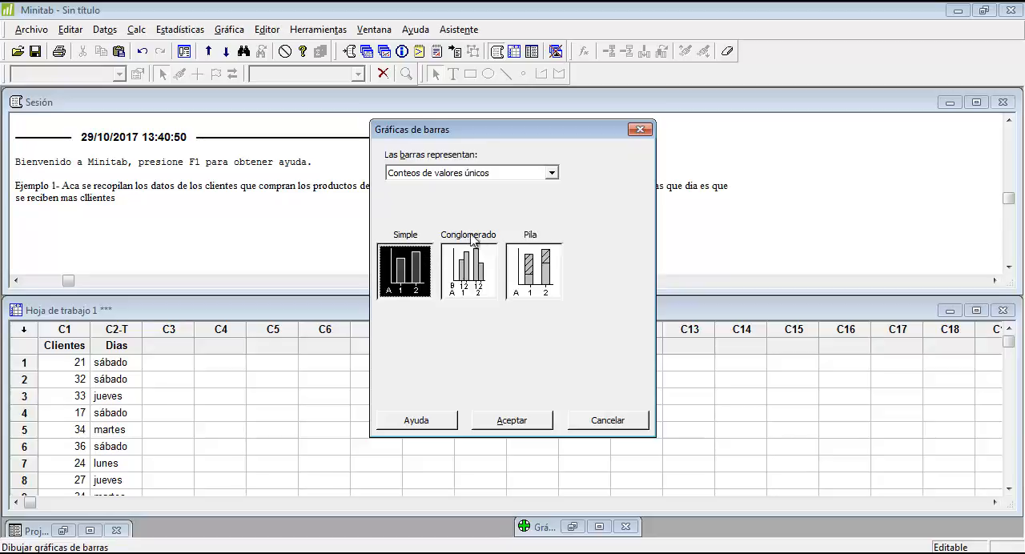
Make the bars represent Valores de una tabla and continue with the simple single-column layout
click(550, 173)
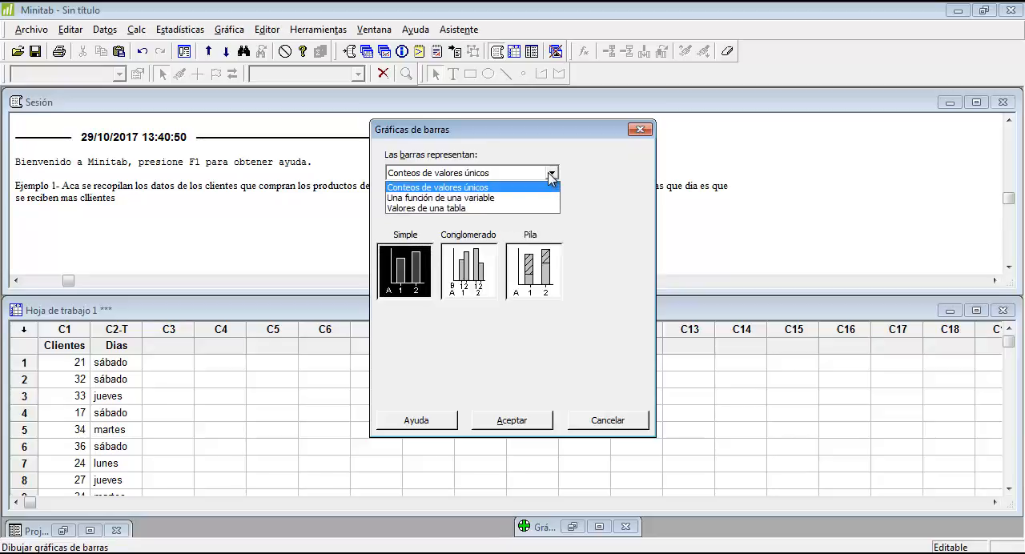
click(485, 186)
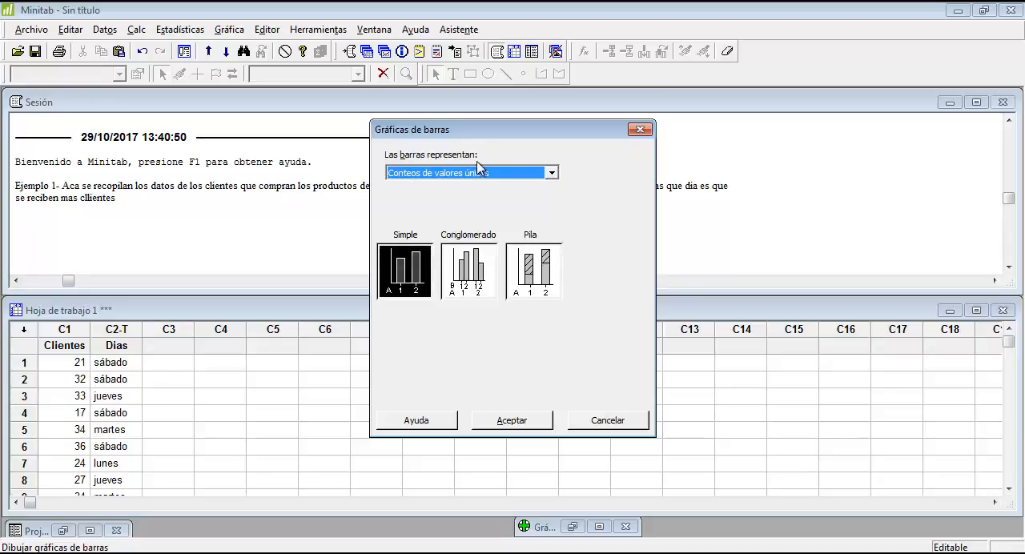
click(558, 177)
click(519, 210)
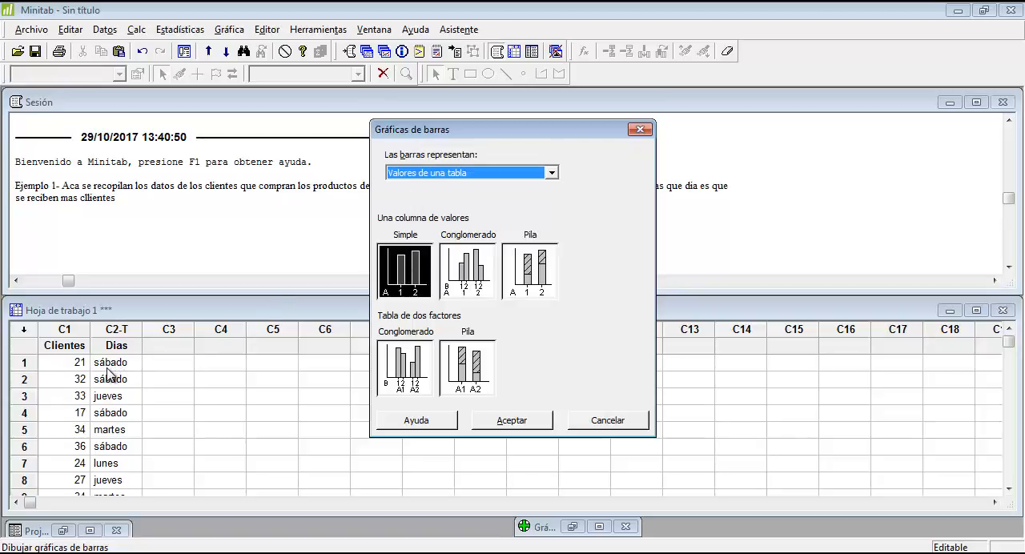
click(509, 422)
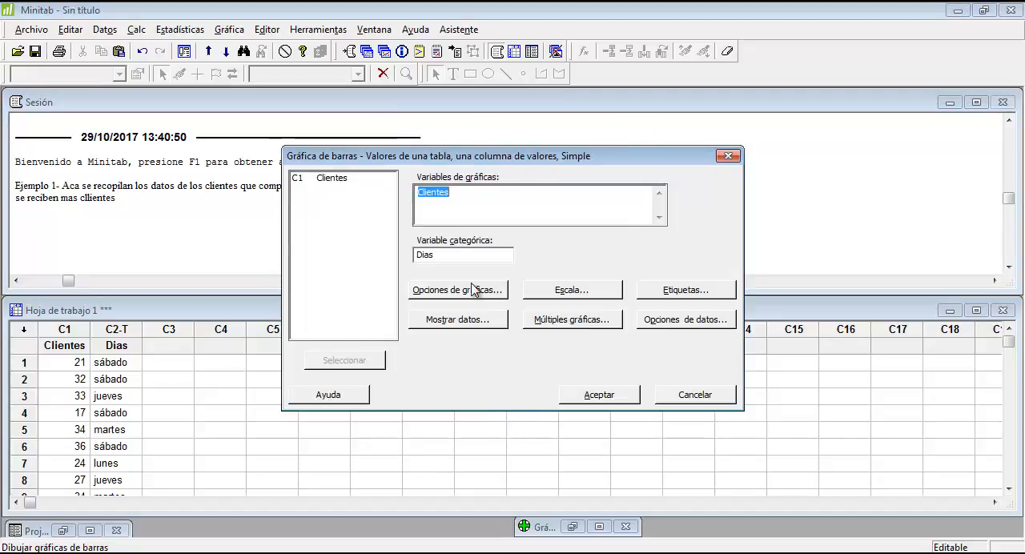
Clear both variable fields of the bar chart and assign Clientes as the graph variable
key(Delete)
double_click(460, 255)
key(Delete)
click(436, 205)
double_click(332, 178)
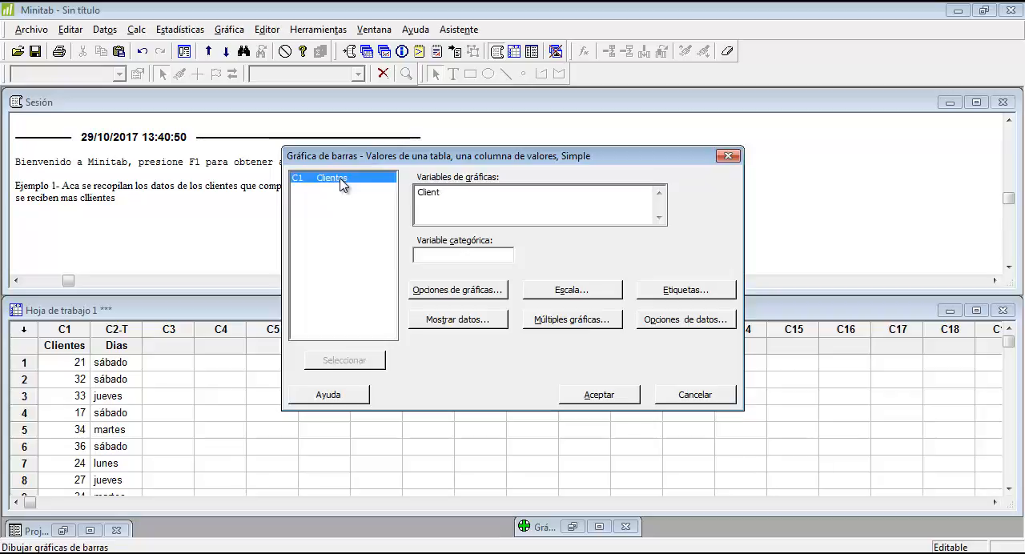
Assign Dias as the categorical variable of the bar chart
click(451, 256)
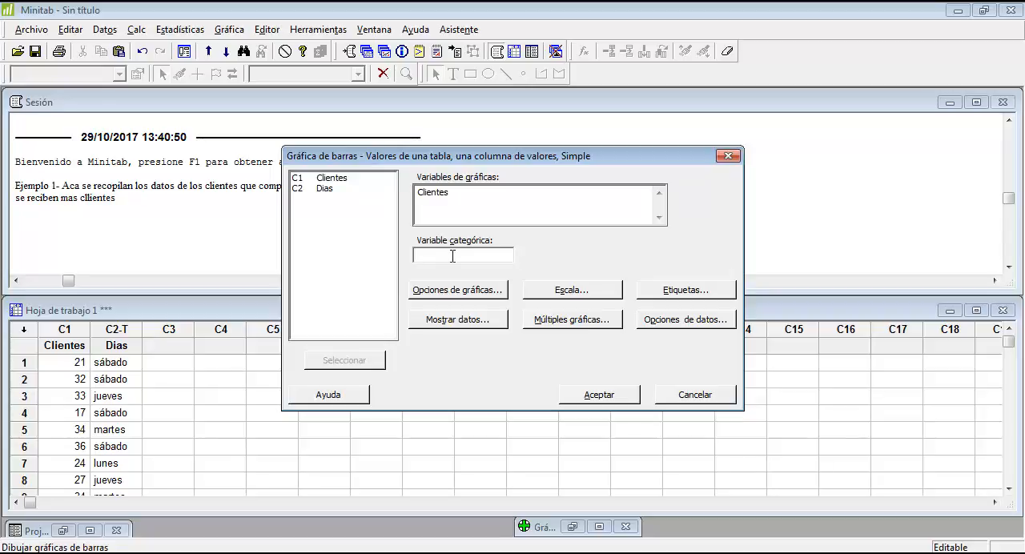
click(325, 191)
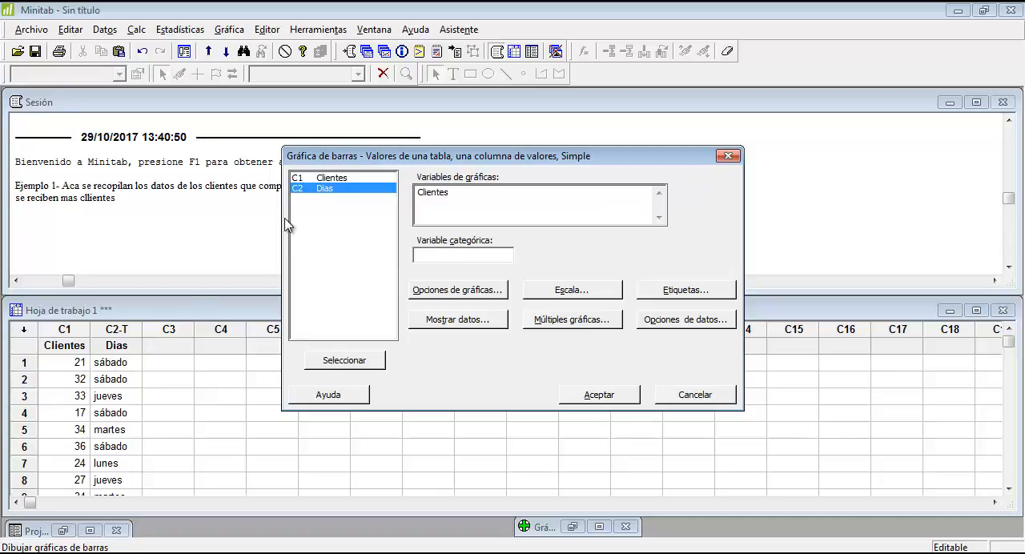
double_click(332, 196)
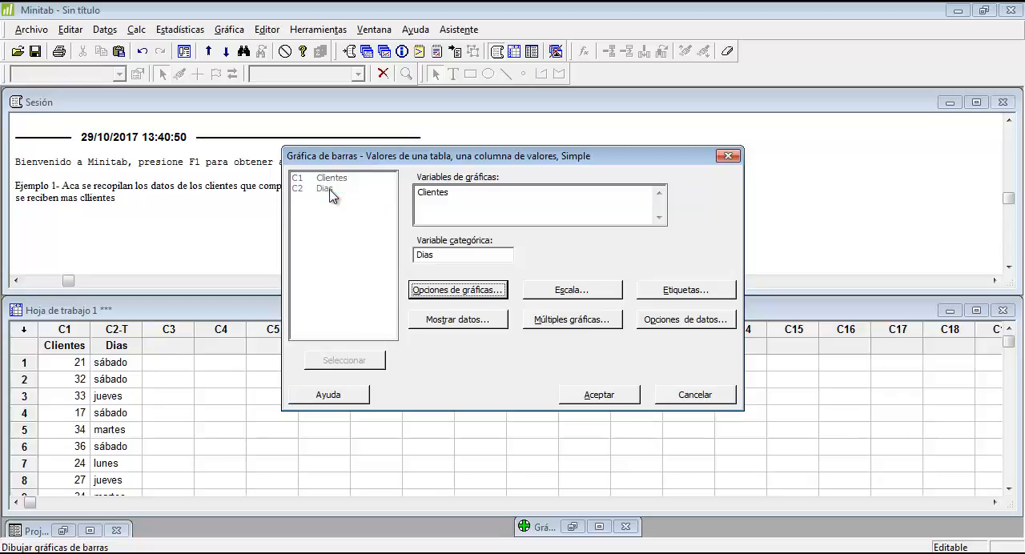
click(437, 197)
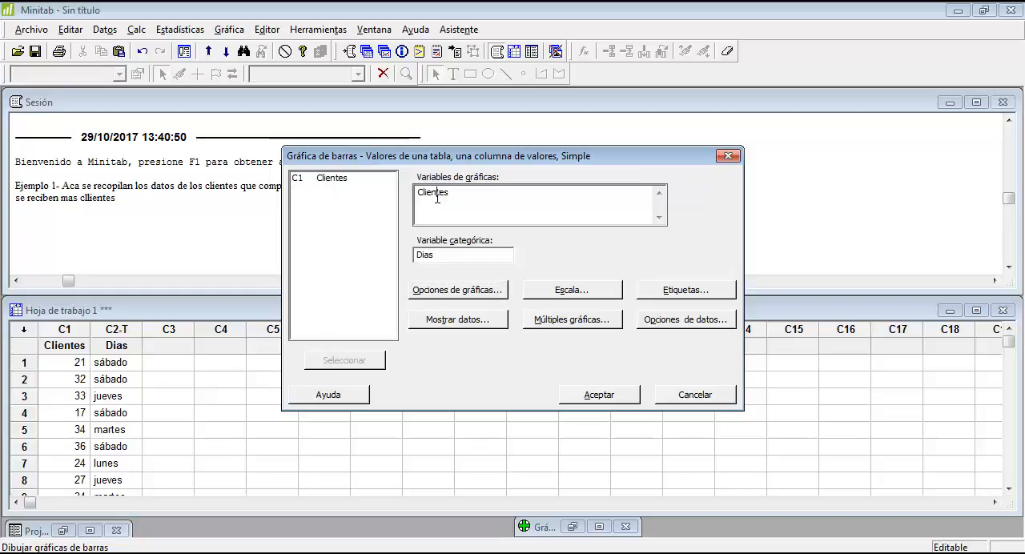
click(422, 255)
Display the data as Barras with Línea de conexión only, and generate the bar chart
click(474, 324)
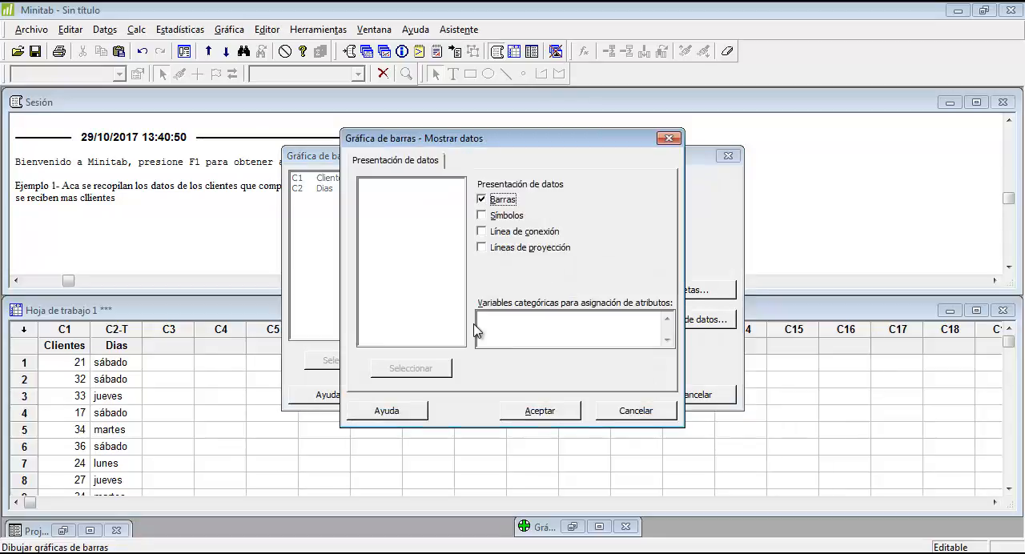
click(482, 215)
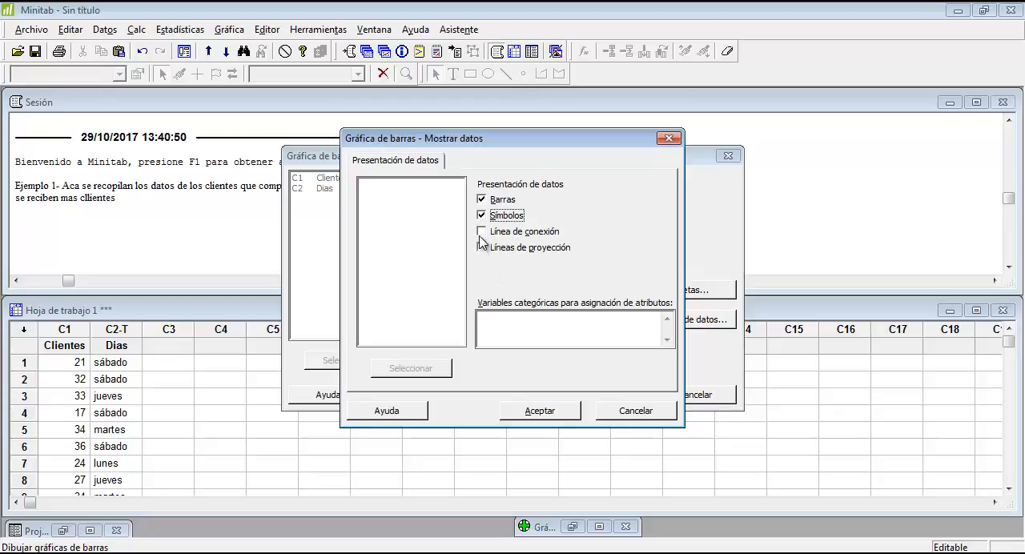
click(482, 231)
click(483, 249)
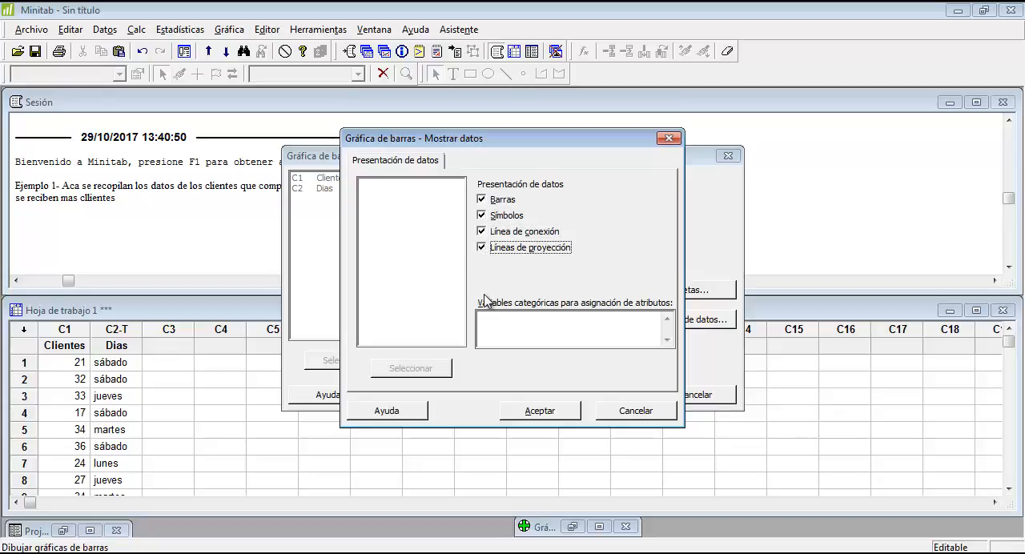
click(482, 248)
click(482, 215)
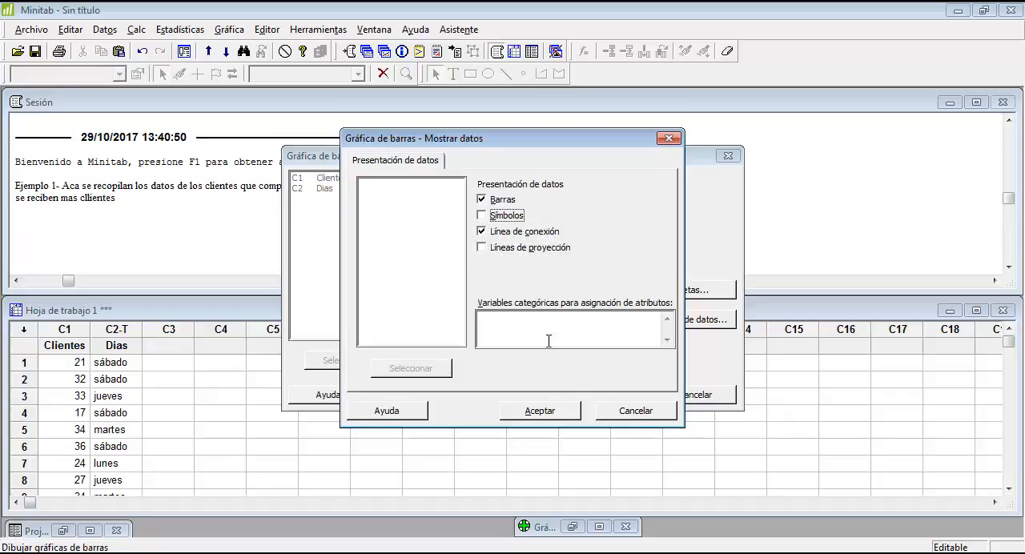
click(551, 410)
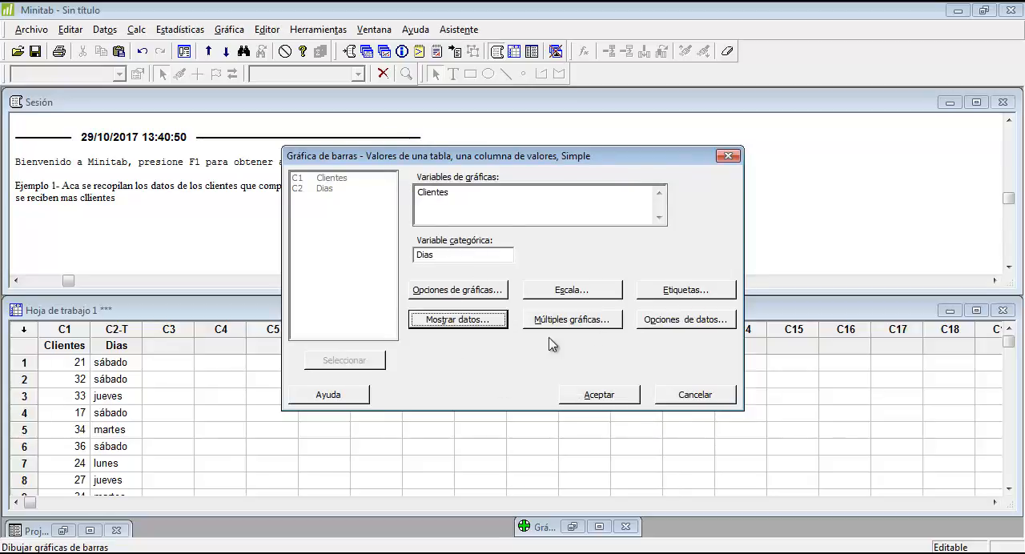
click(608, 396)
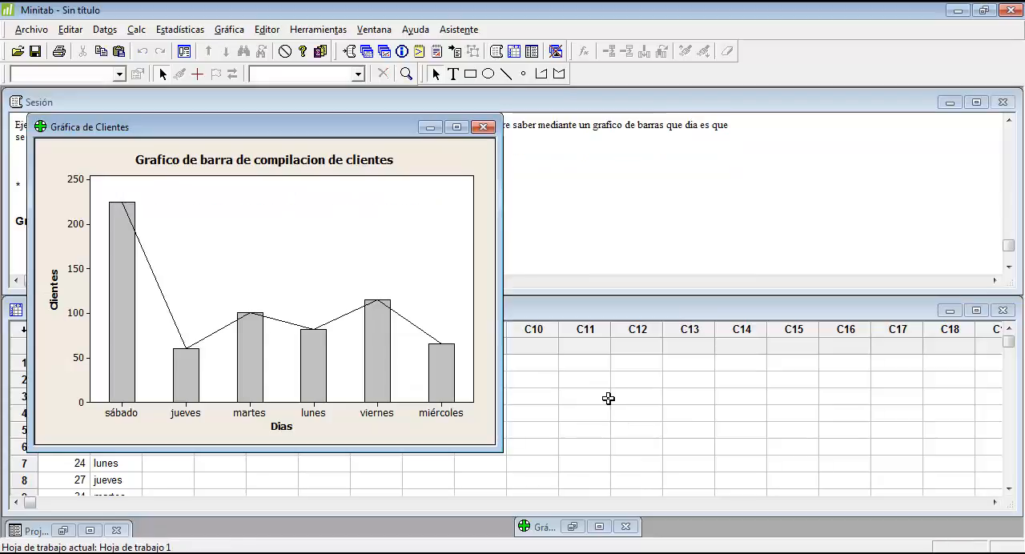
Inspect the bars of the Clientes bar chart, and minimize the chart window
drag(262, 131, 558, 133)
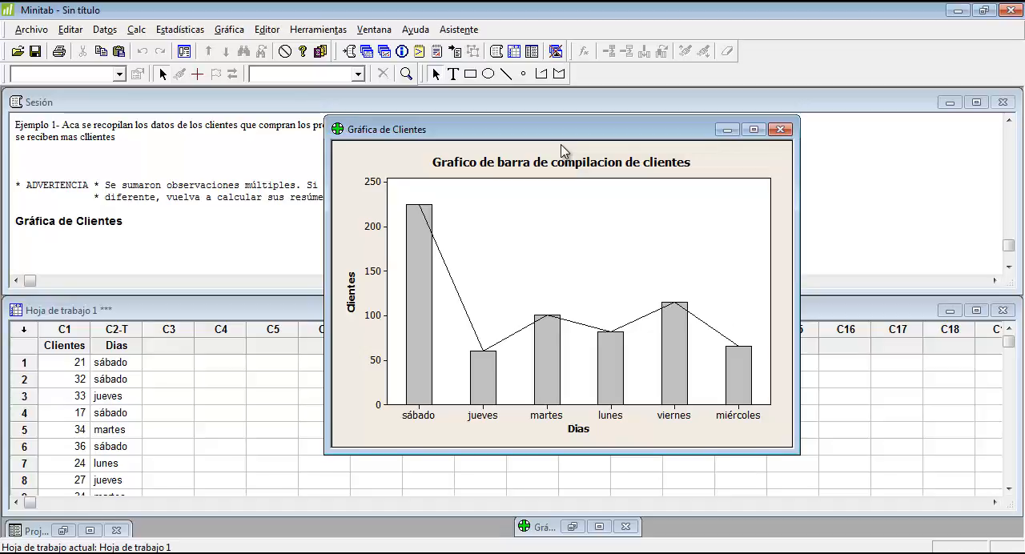
click(422, 263)
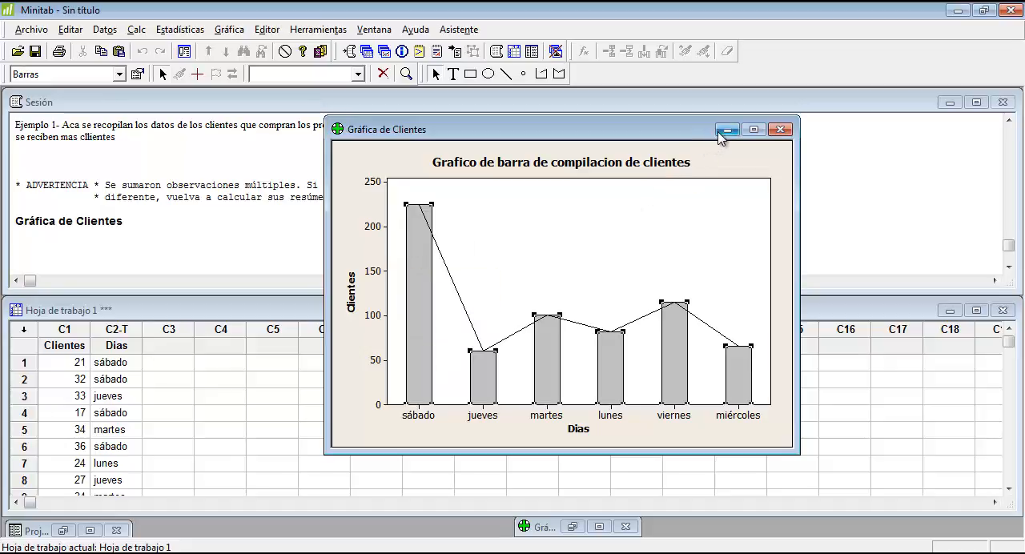
click(726, 129)
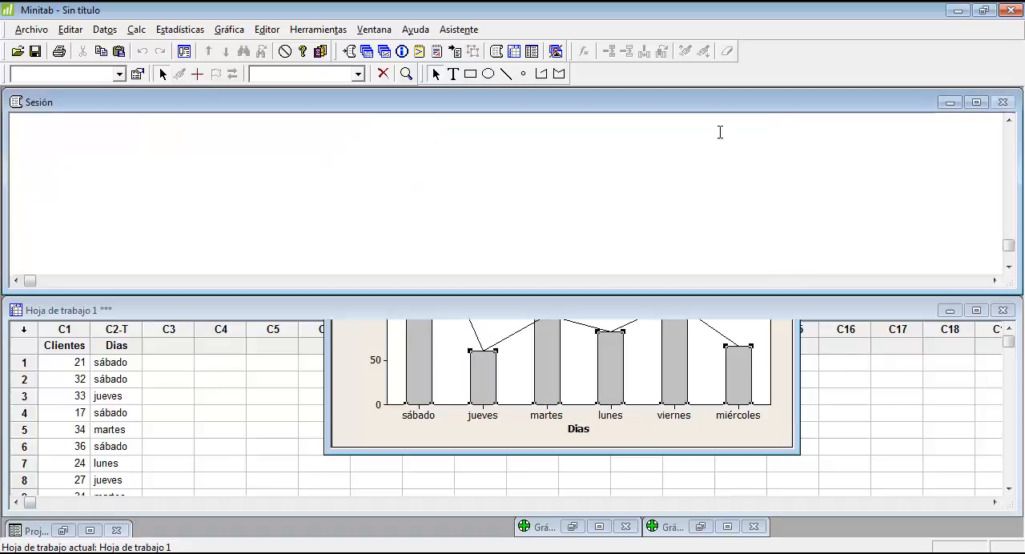
Save the project to the Escritorio as "Primera Practica MINITAB" in Proyecto Minitab (*.MPJ) format
click(42, 31)
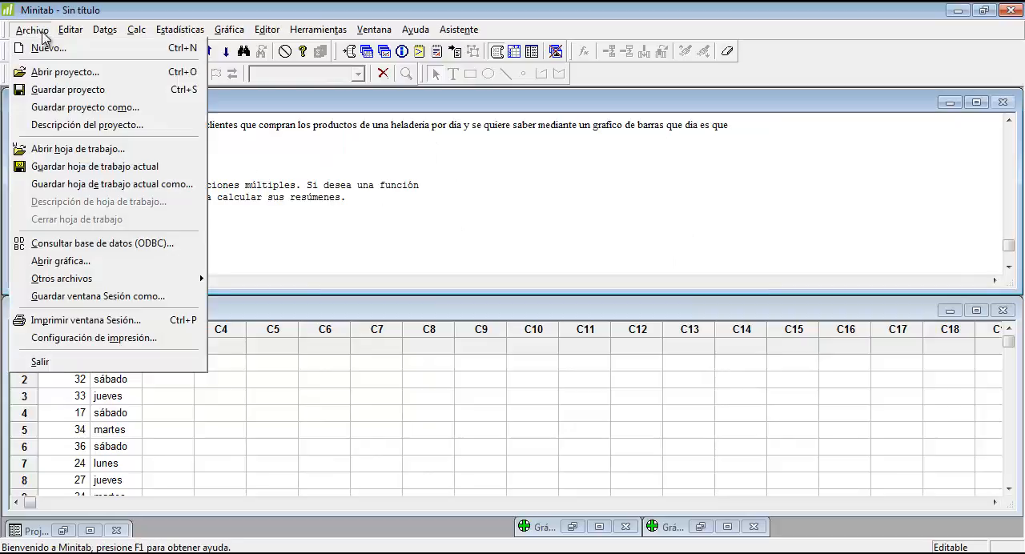
click(65, 90)
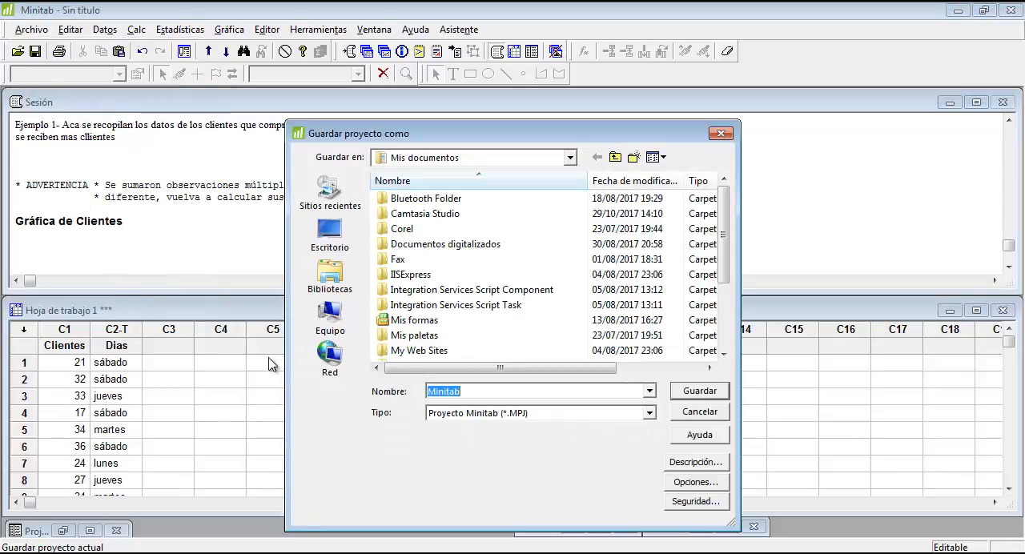
click(331, 235)
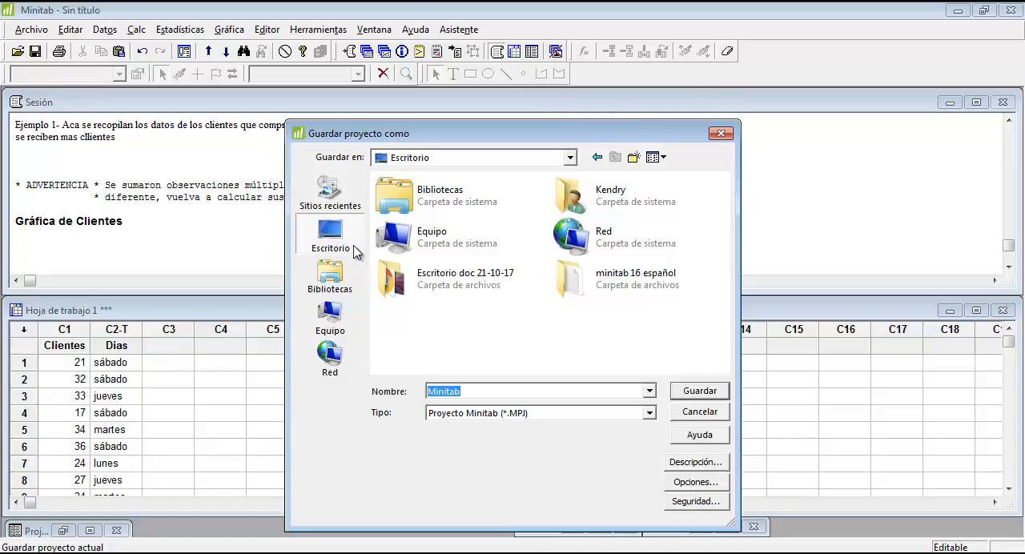
key(BackSpace)
text(P)
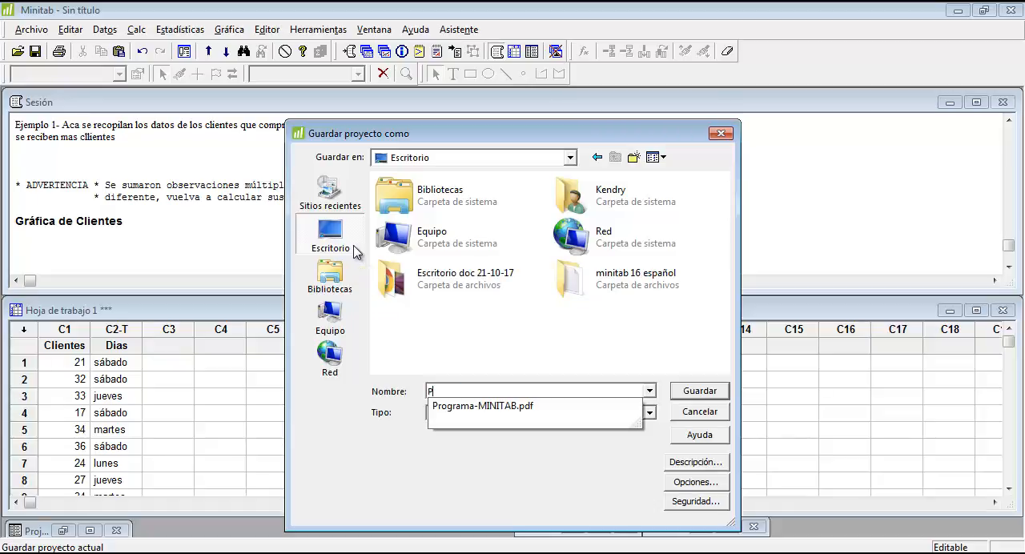
text(rimer)
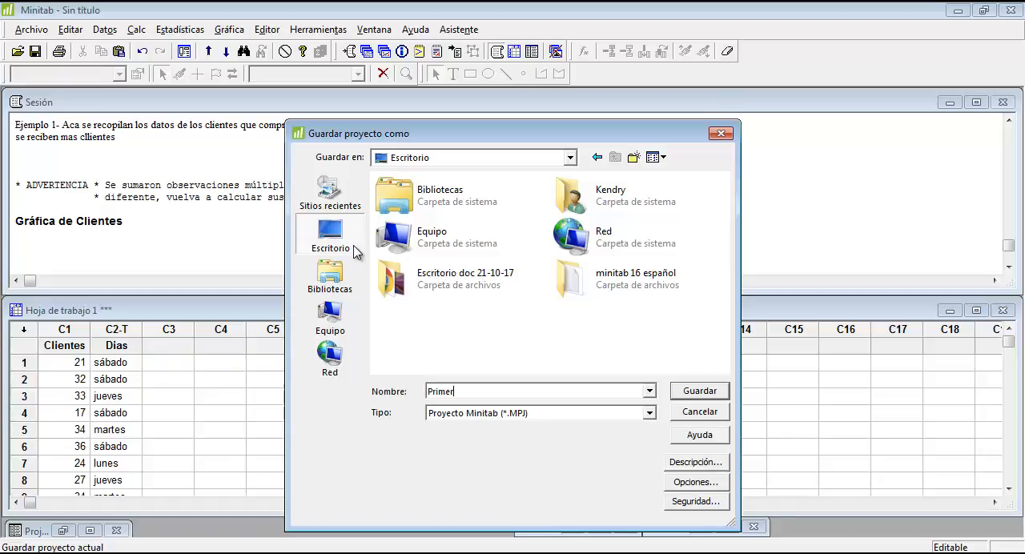
text(a Practica MINITAB)
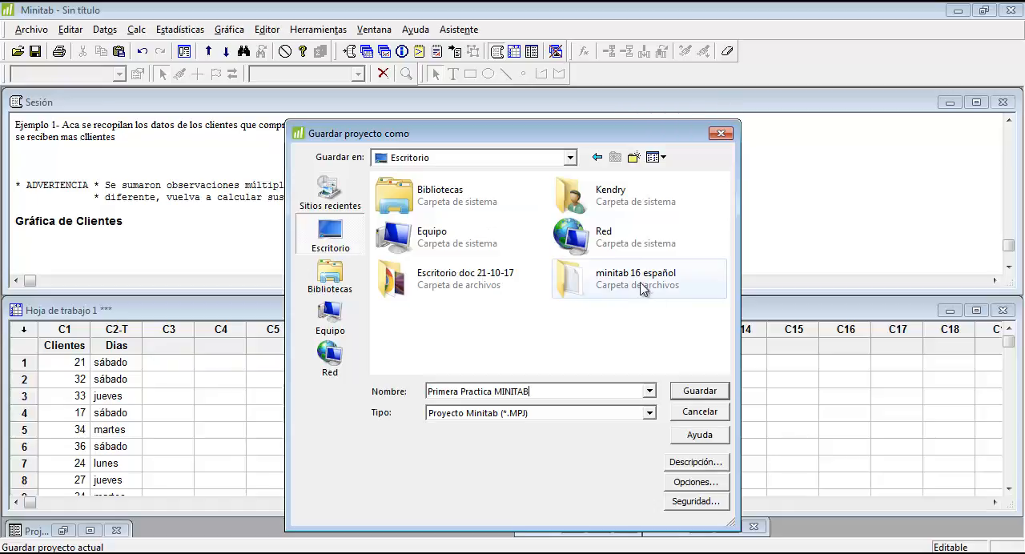
click(700, 399)
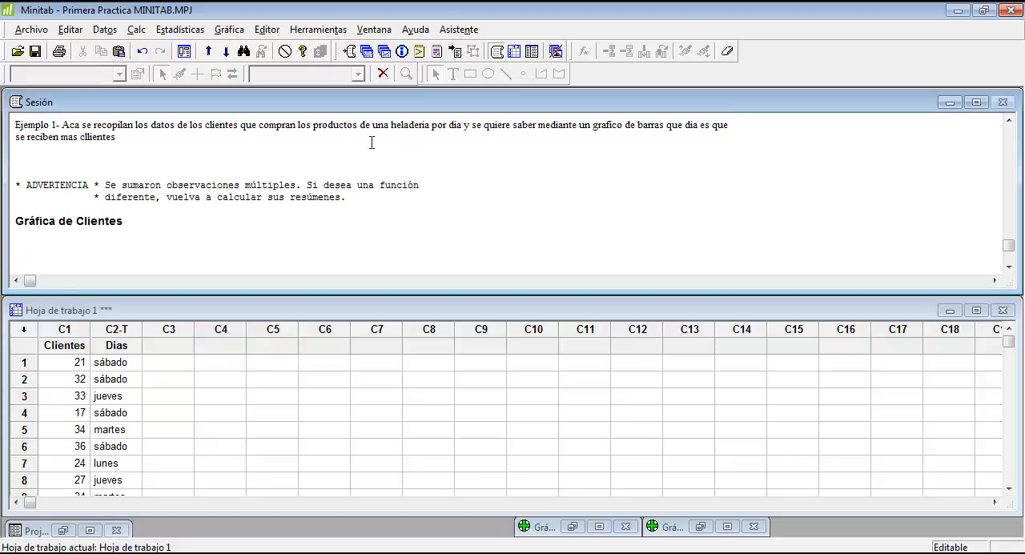
Start Mostrar estadísticas descriptivas and assign Clientes as the variable to analyse
click(194, 32)
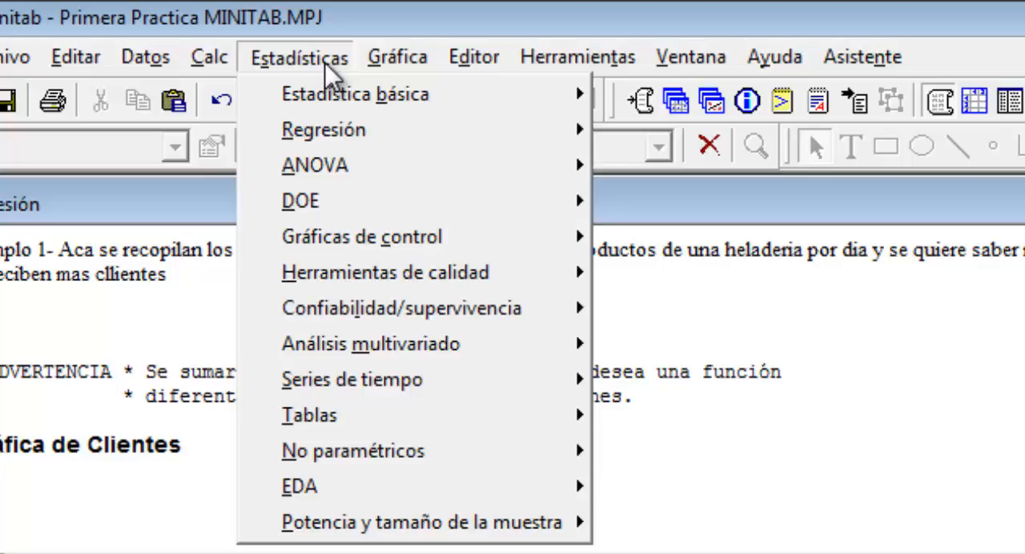
mouse_move(326, 84)
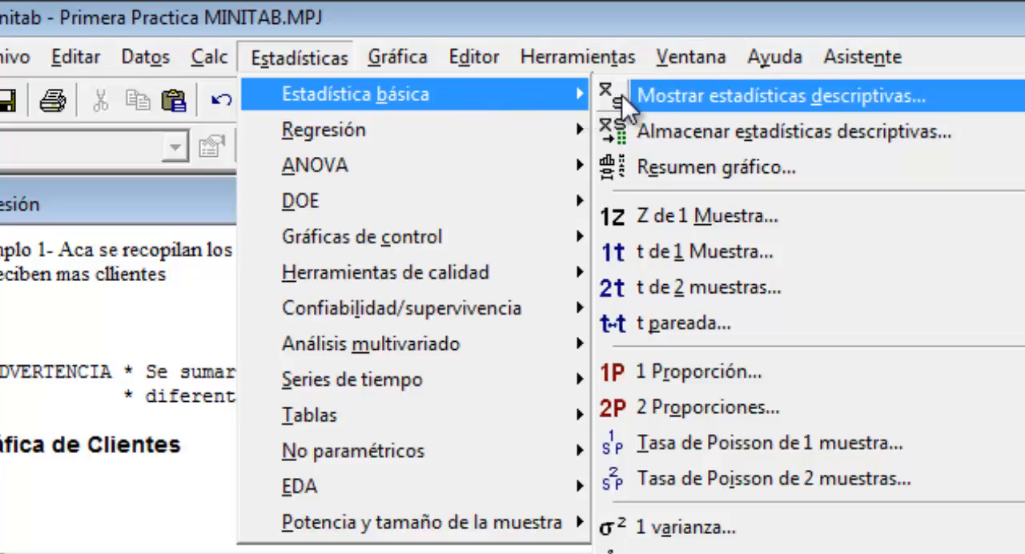
click(687, 98)
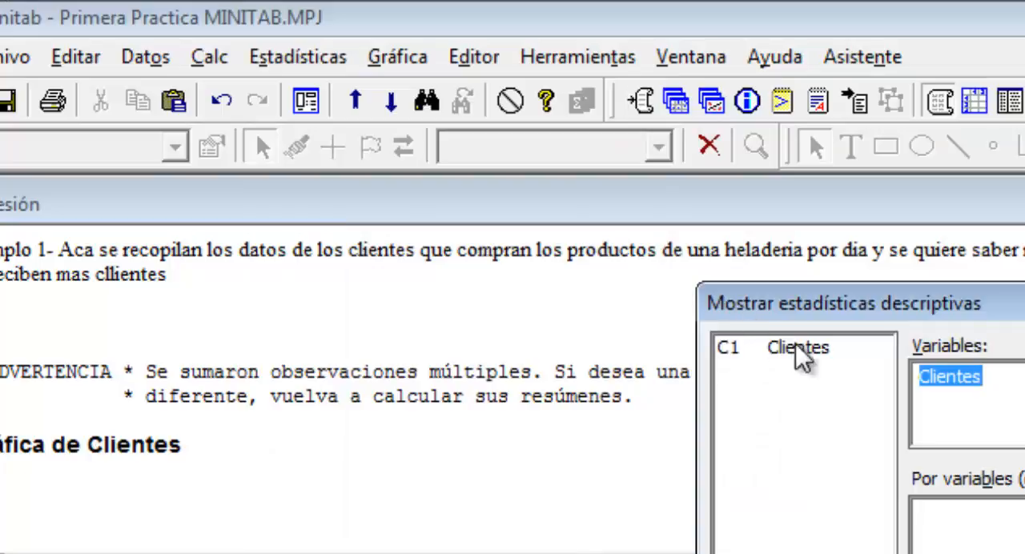
drag(945, 313, 885, 248)
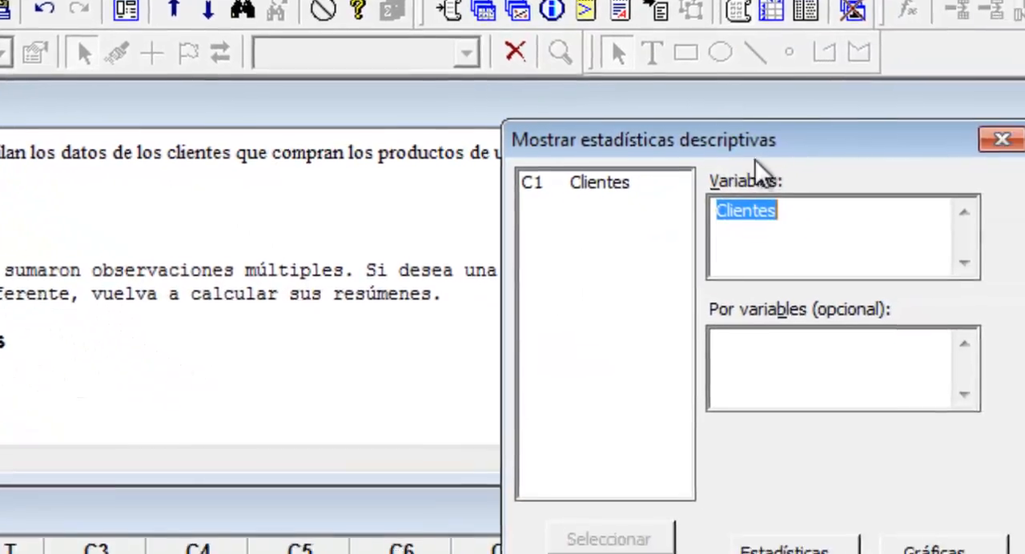
key(BackSpace)
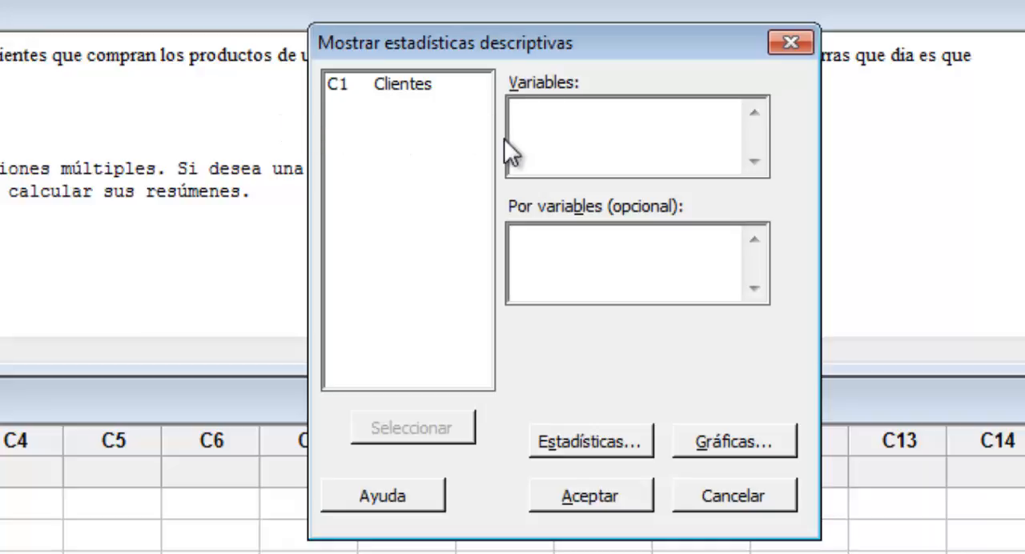
double_click(404, 86)
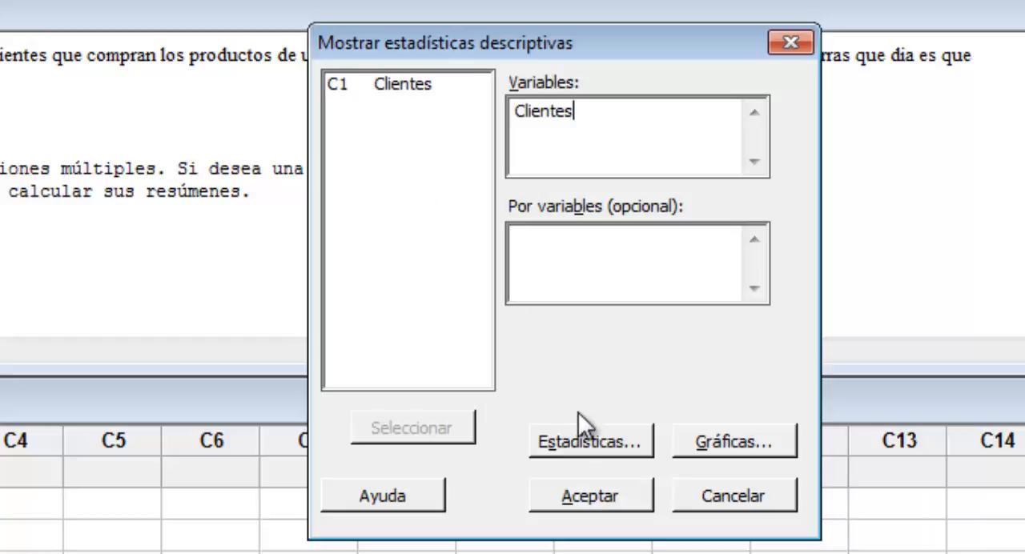
Add Varianza and Rango to the descriptive statistics, keeping Máximo selected
click(575, 439)
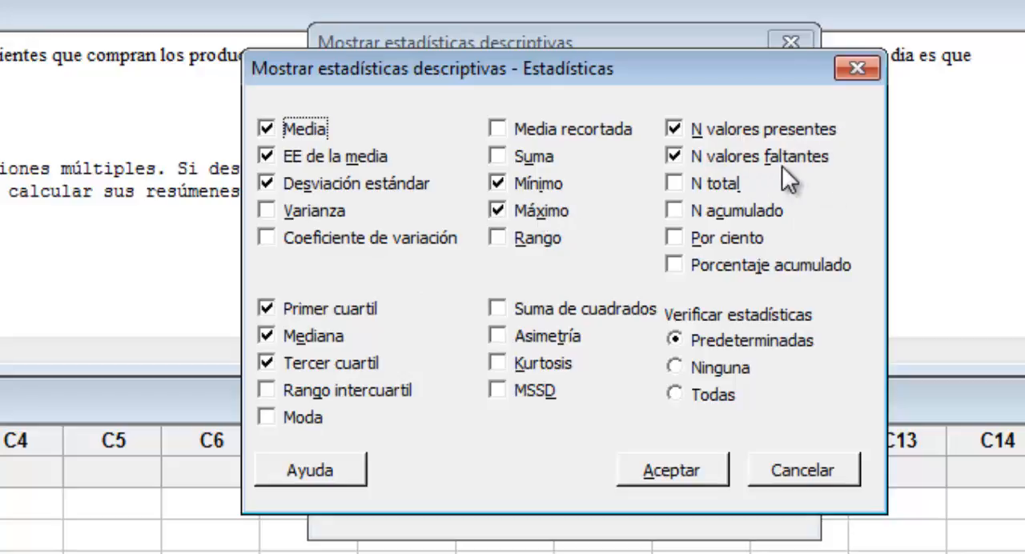
click(498, 211)
click(267, 210)
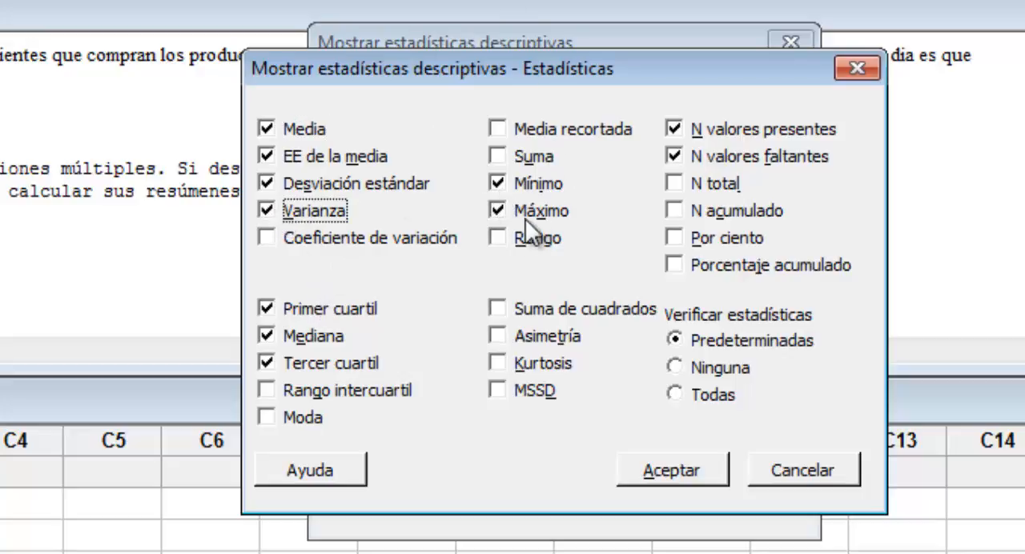
click(504, 238)
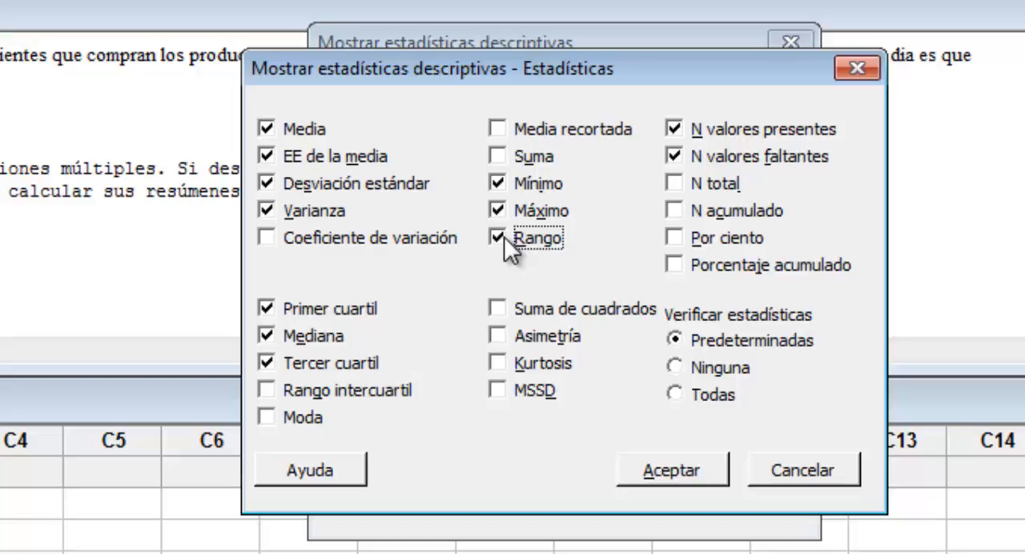
click(672, 473)
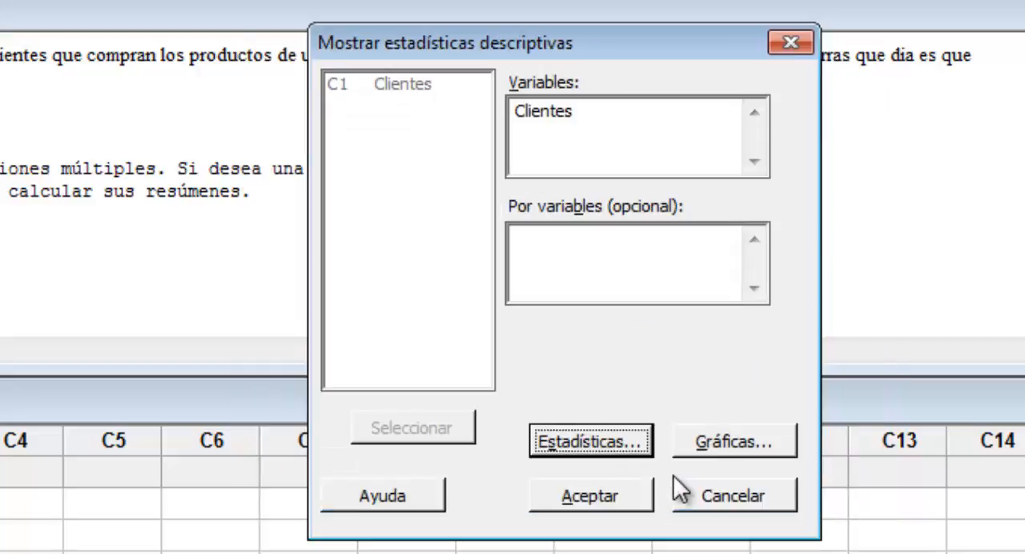
Include the plain data histogram and the histogram with normal curve, and generate the descriptive statistics for Clientes
click(732, 441)
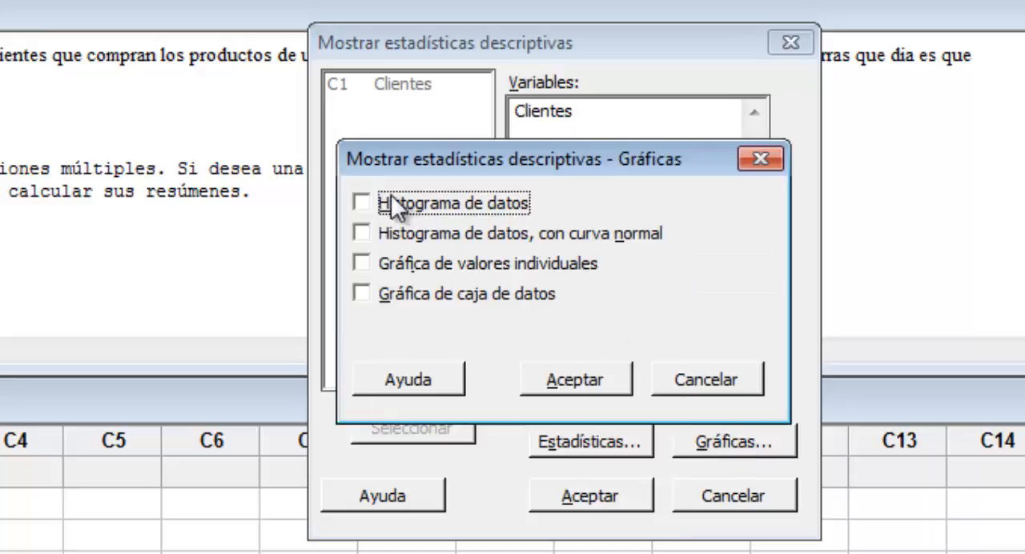
click(360, 233)
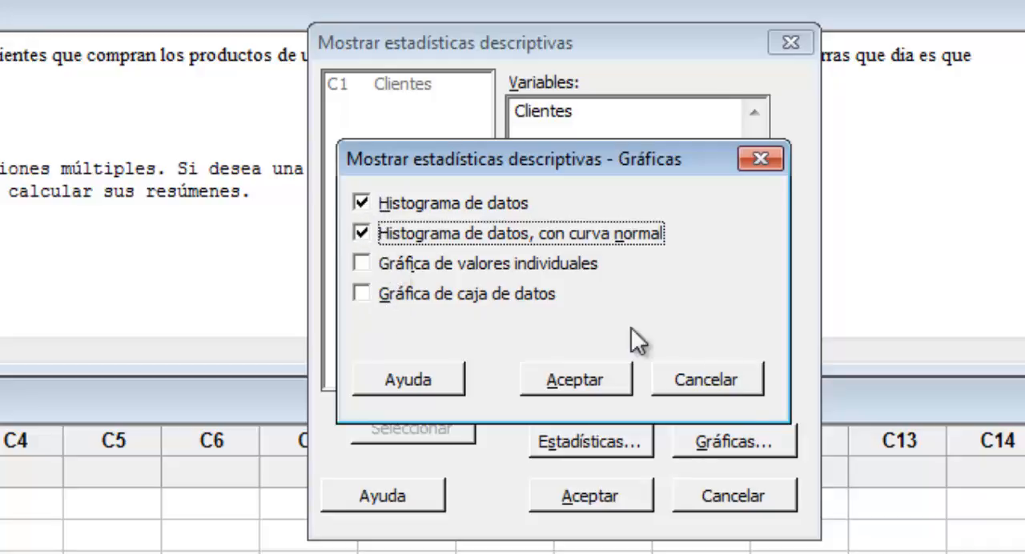
click(617, 379)
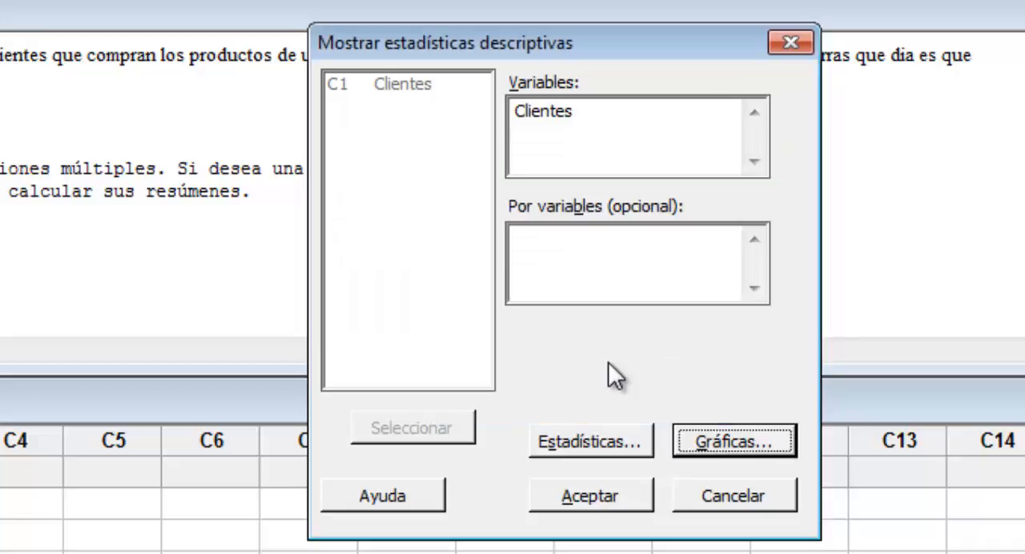
click(622, 496)
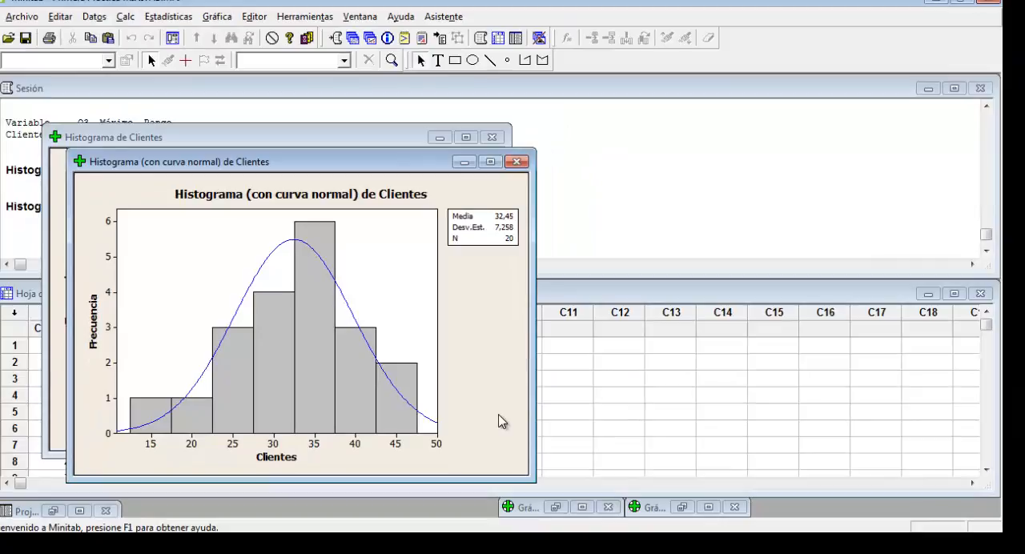
Examine the normal-curve histogram's bars and statistics table, and place the two Clientes histograms side by side for comparison
click(325, 256)
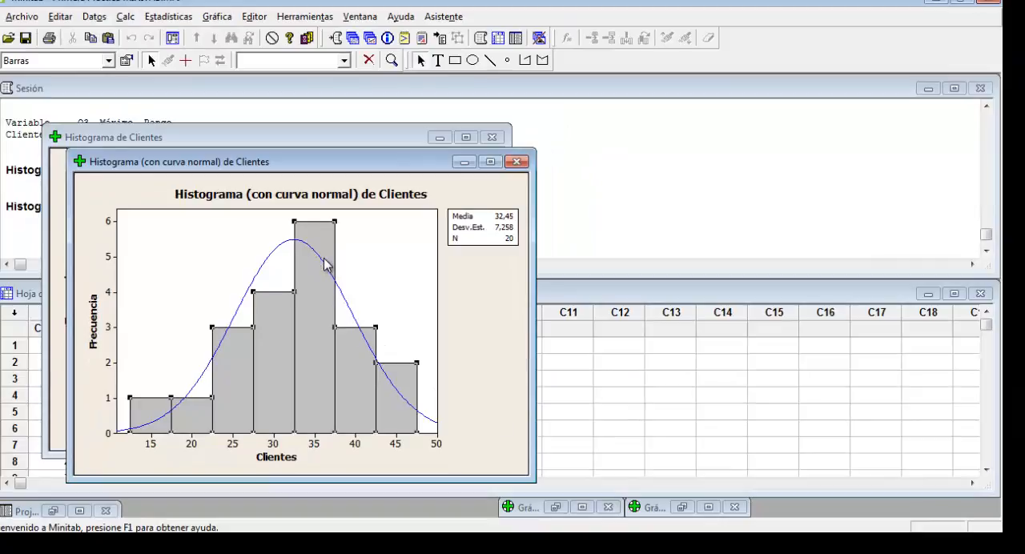
mouse_move(326, 265)
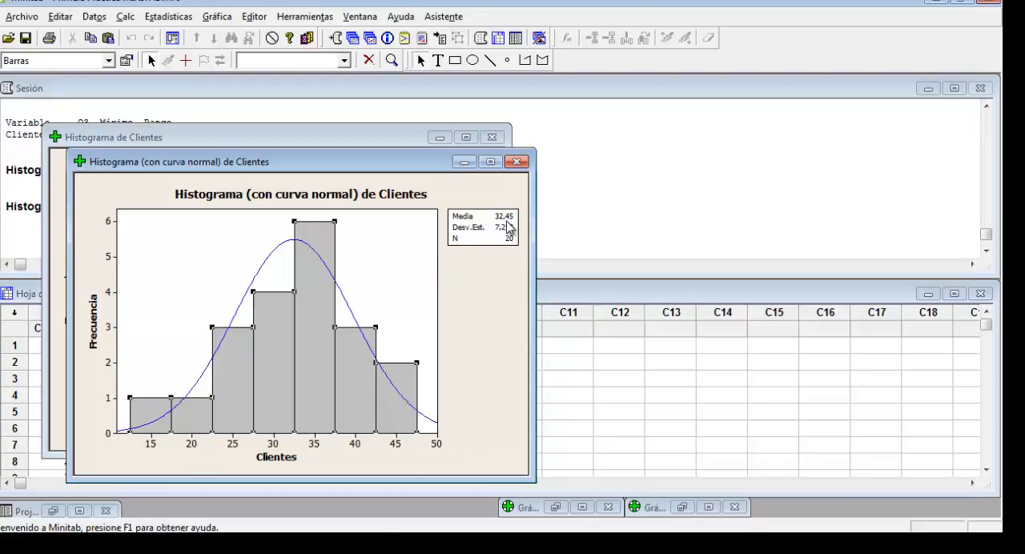
click(480, 234)
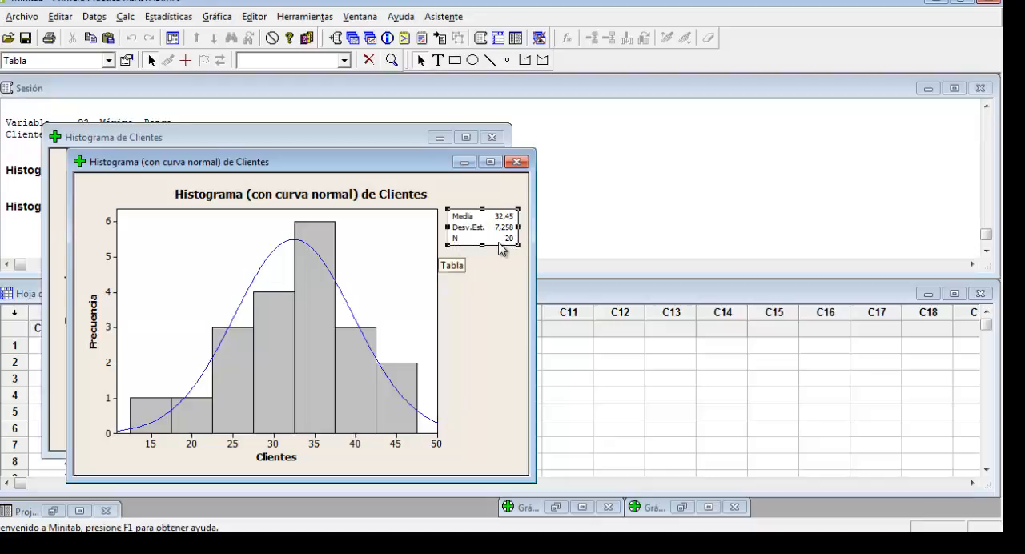
drag(258, 170, 696, 126)
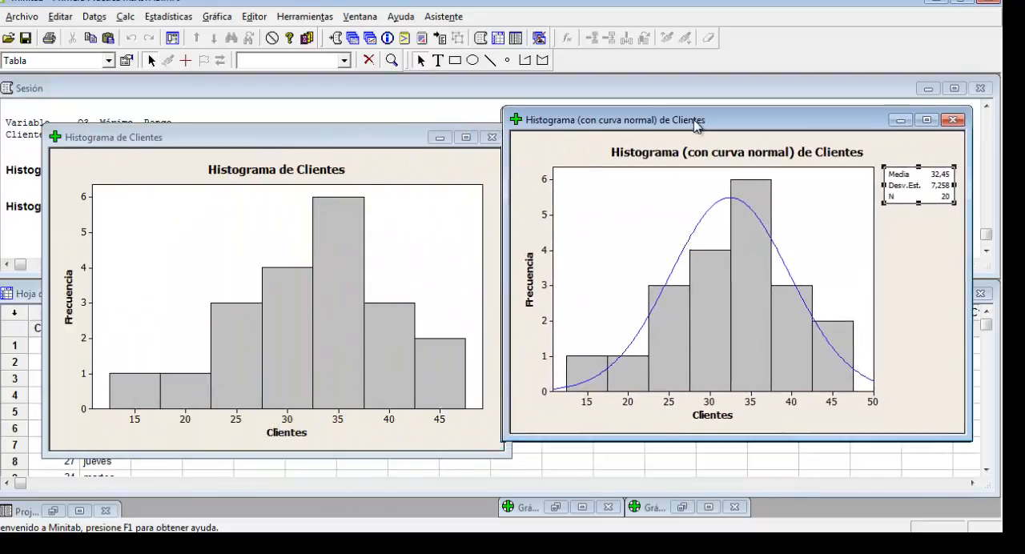
drag(328, 149, 307, 137)
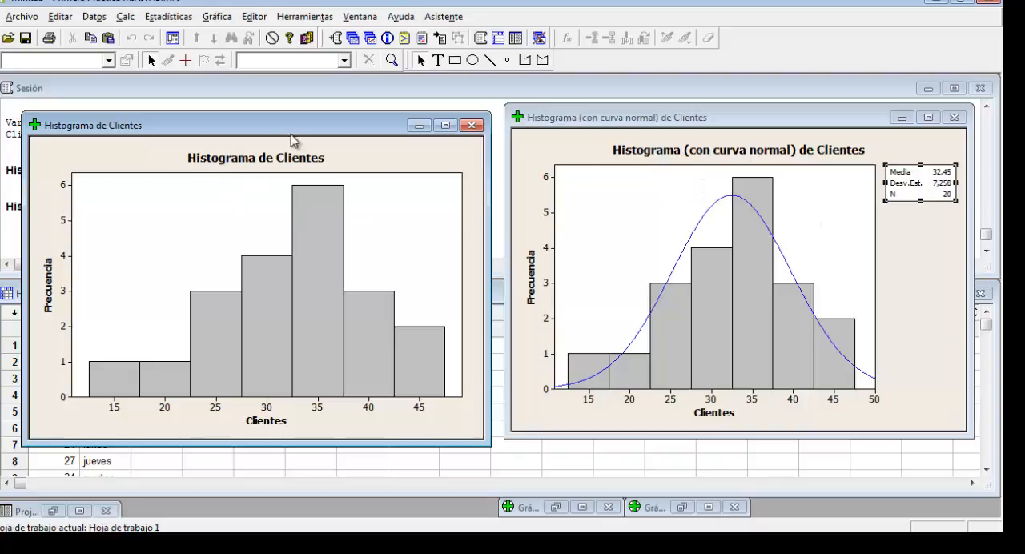
Minimize both Clientes histogram windows to uncover the session output
drag(291, 130, 412, 189)
click(539, 185)
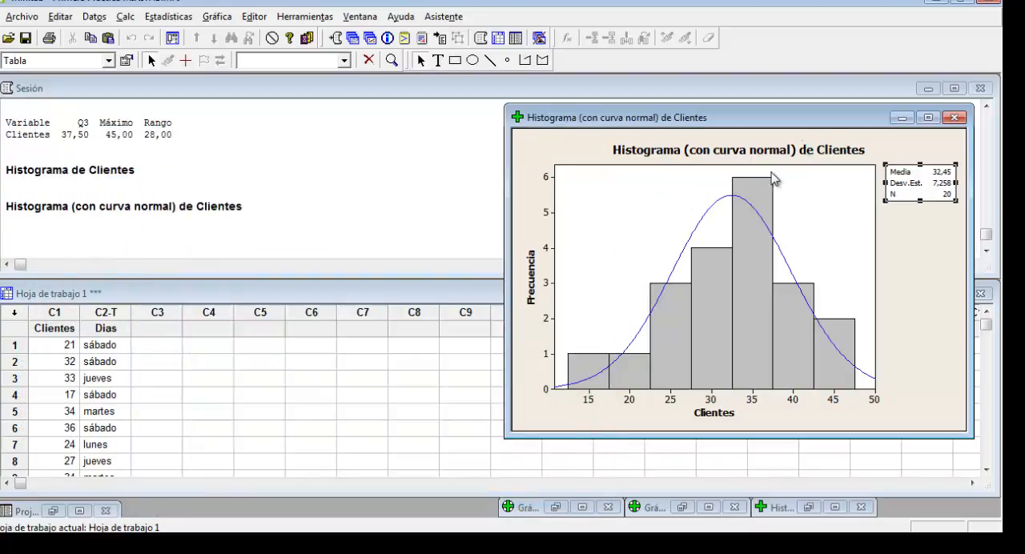
click(900, 118)
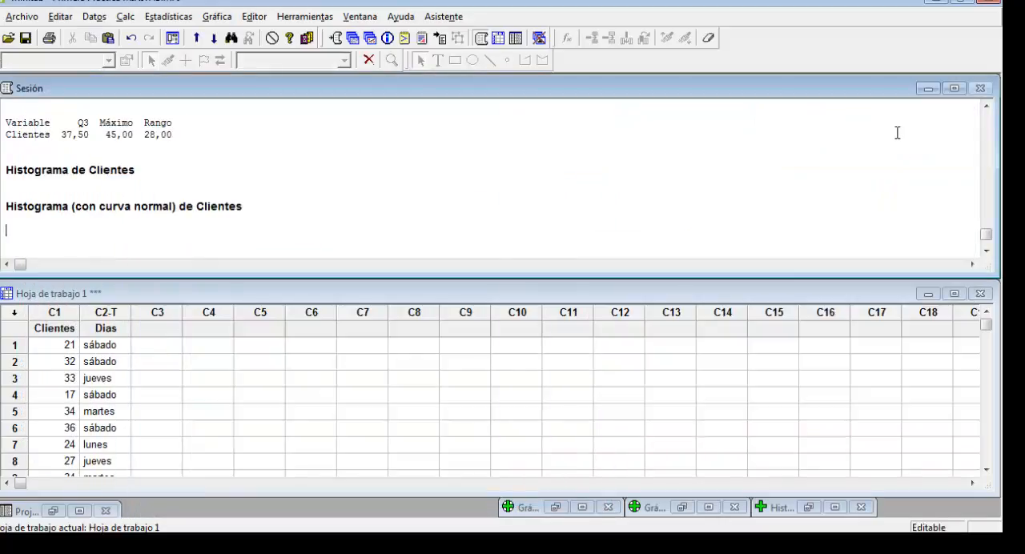
Review the descriptive statistics table for Clientes in the session output
drag(989, 237, 987, 216)
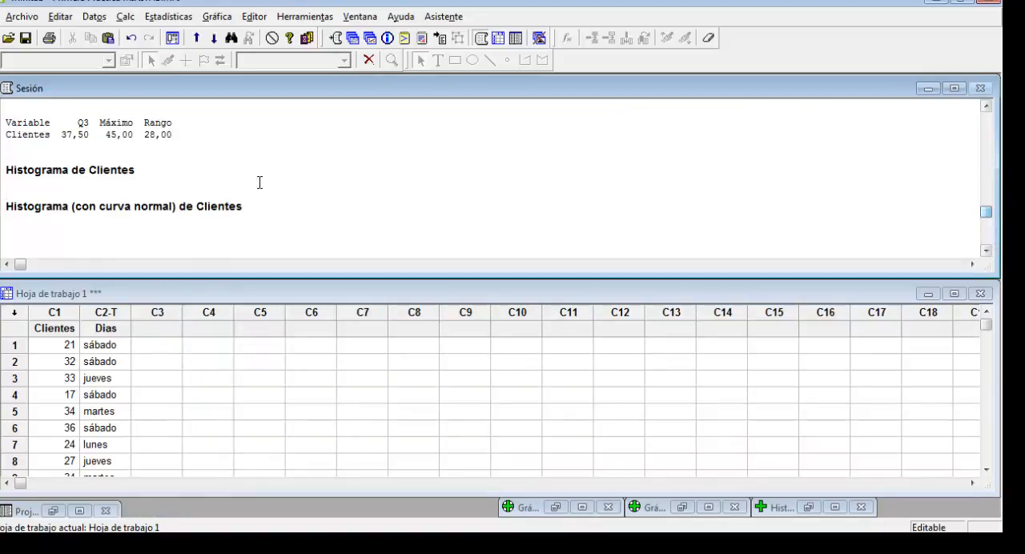
scroll(212, 193, up, 3)
scroll(200, 196, up, 2)
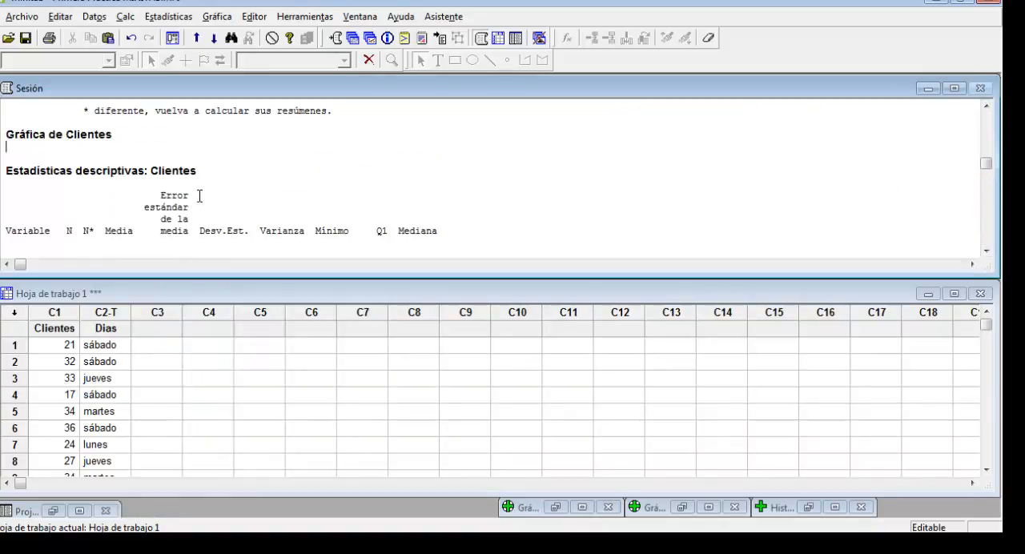
scroll(199, 195, down, 1)
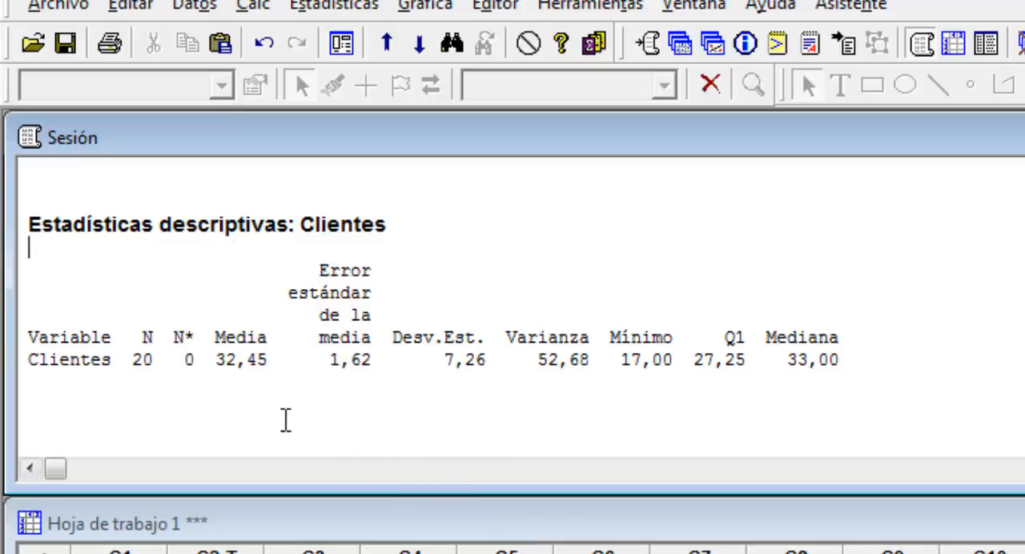
click(147, 362)
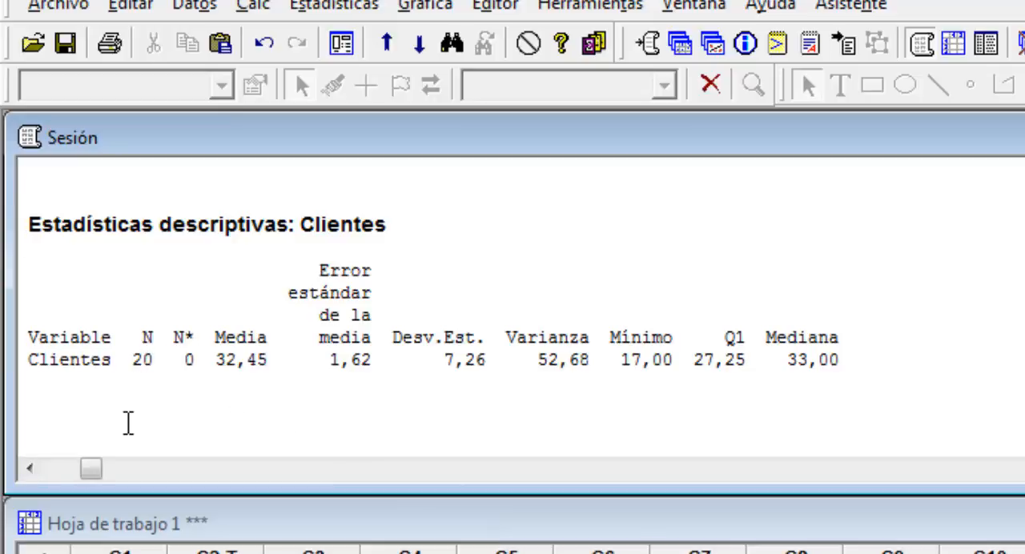
Examine the mean, standard error, standard deviation, variance, minimum, Q1 and median of Clientes in the descriptive statistics
click(222, 361)
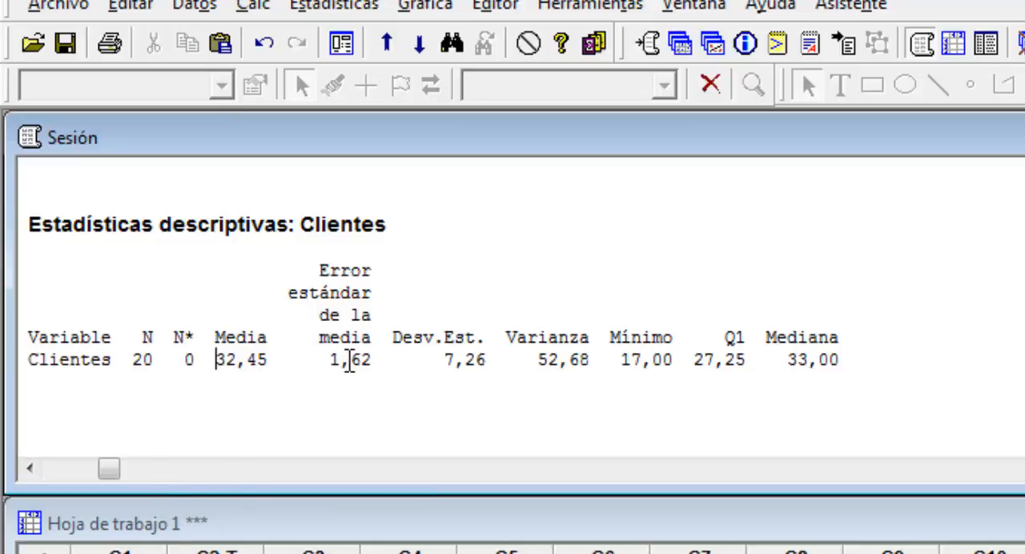
click(350, 362)
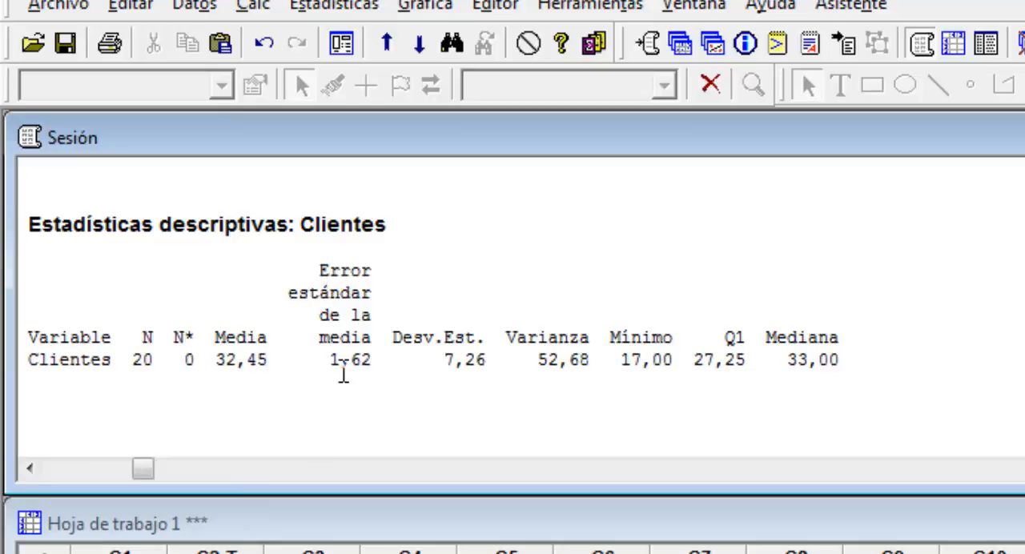
click(432, 337)
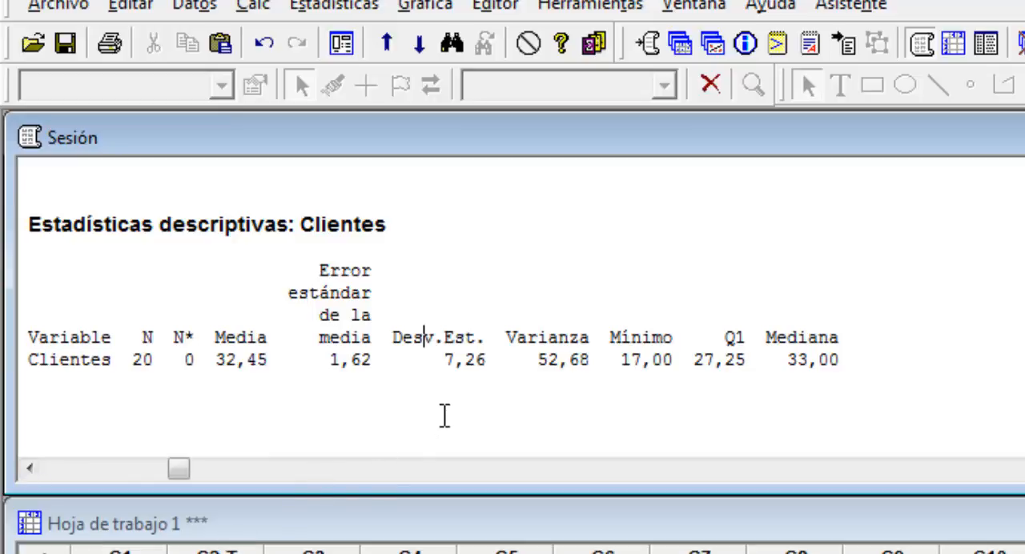
click(529, 337)
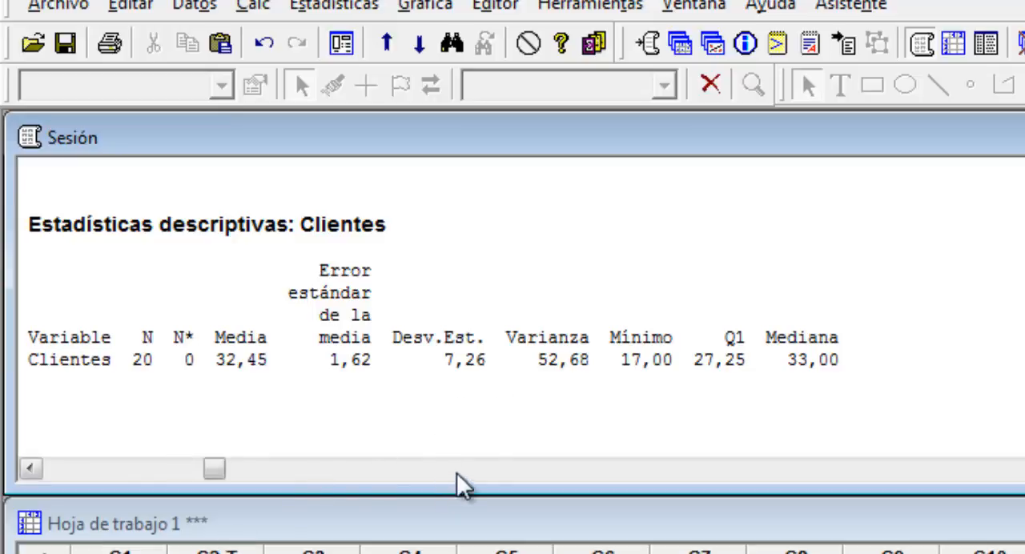
click(642, 337)
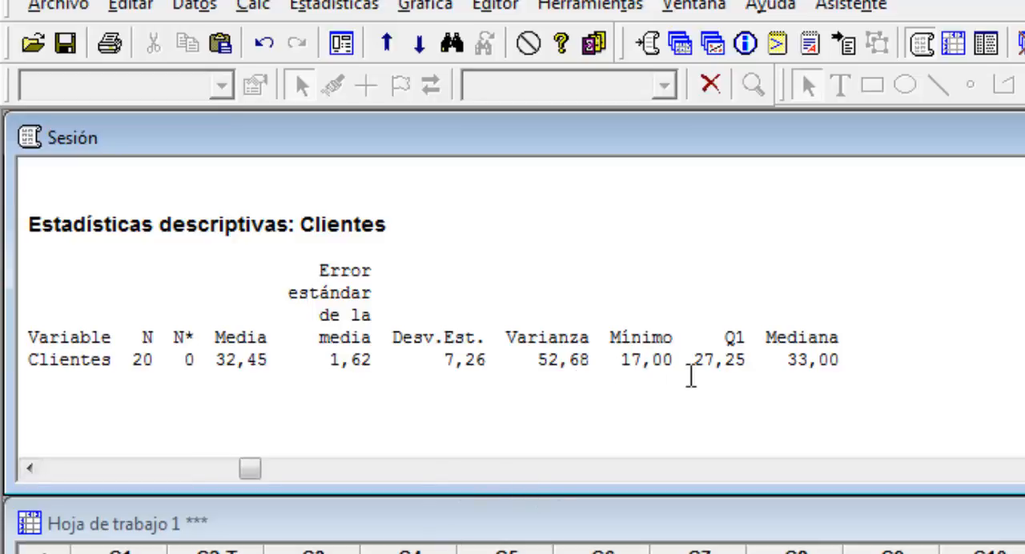
click(734, 343)
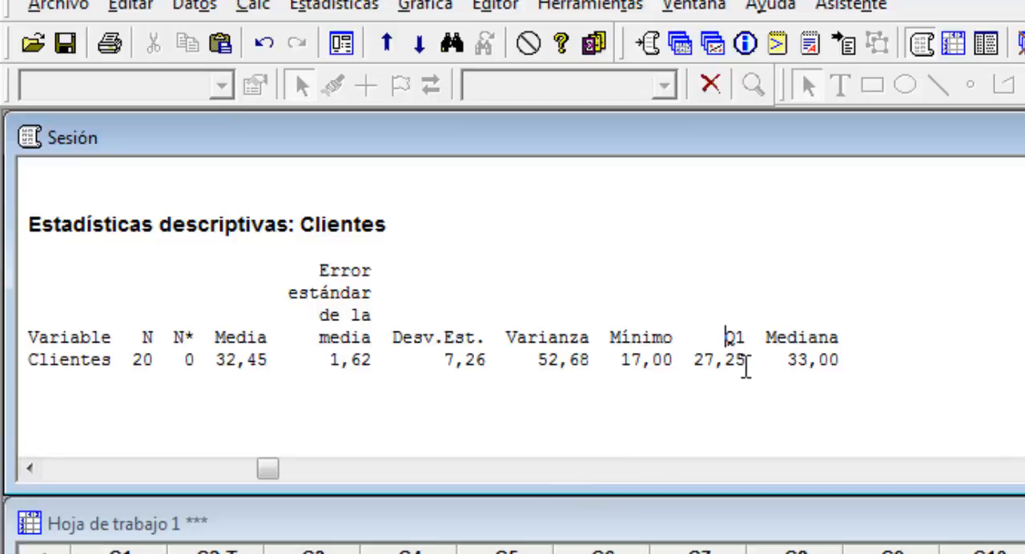
click(779, 337)
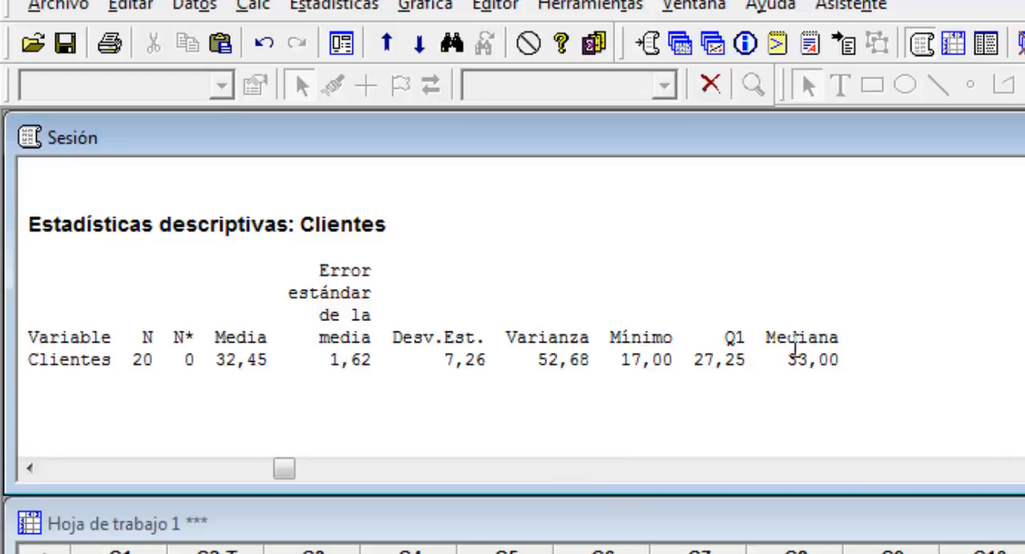
Read the Q3, maximum and range of Clientes in the second part of the descriptive statistics table
scroll(593, 338, down, 2)
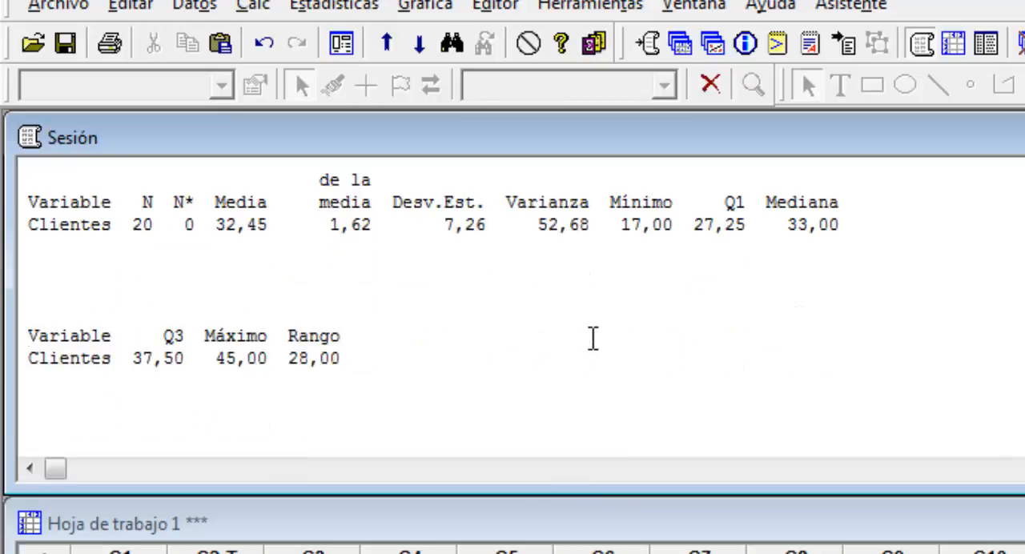
scroll(593, 338, down, 1)
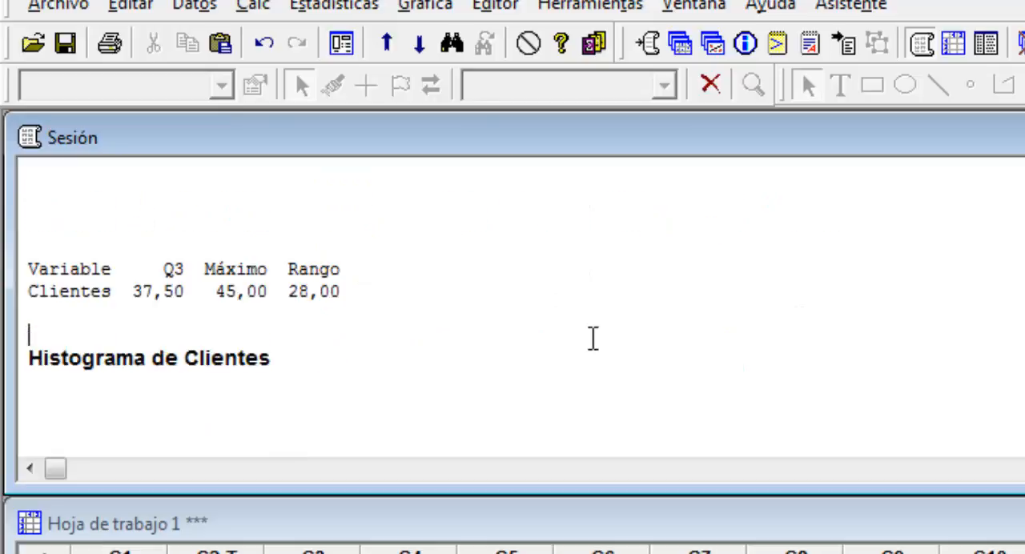
click(176, 270)
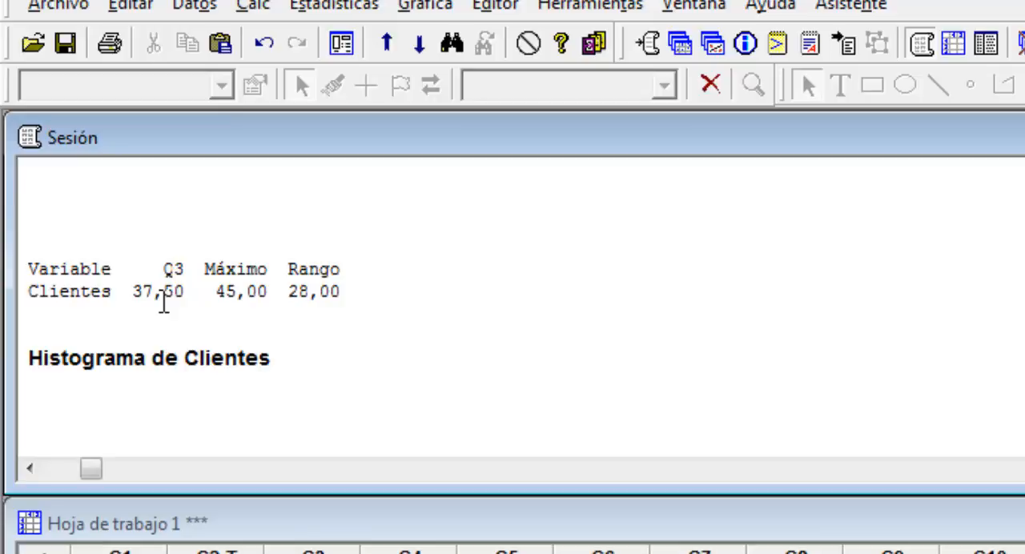
click(217, 272)
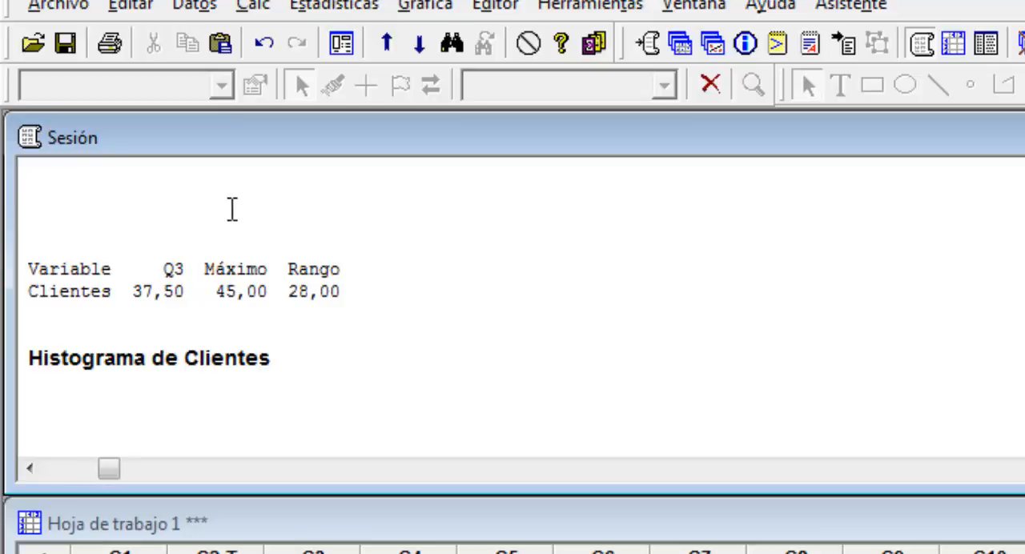
click(290, 270)
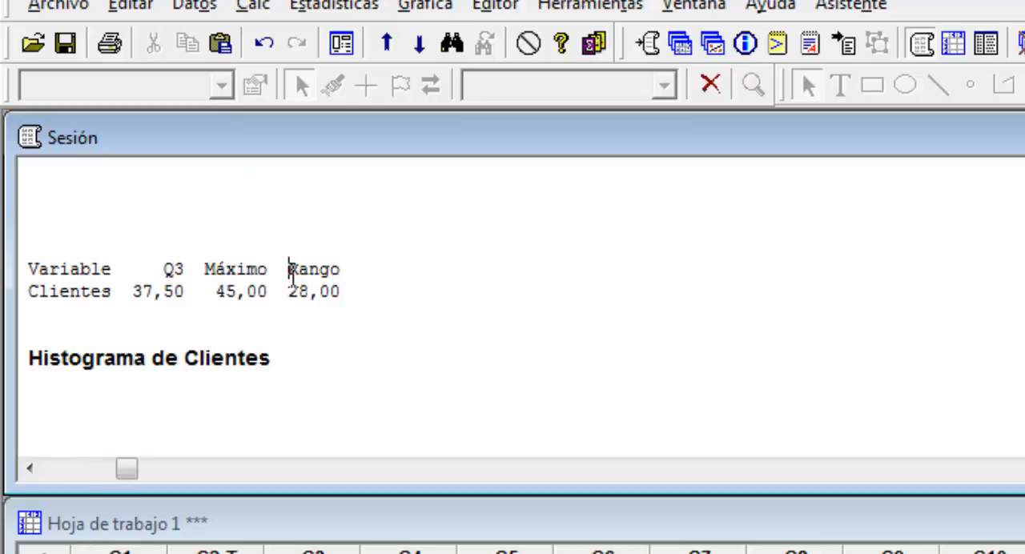
Check the two Clientes histogram headings at the end of the session output and close the session window
scroll(319, 357, down, 2)
scroll(320, 357, up, 2)
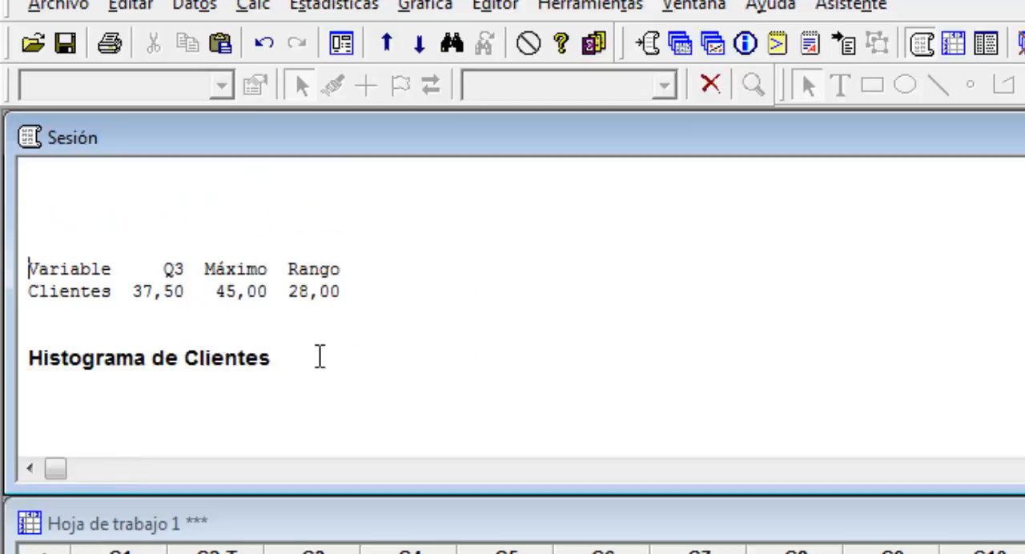
scroll(319, 356, down, 1)
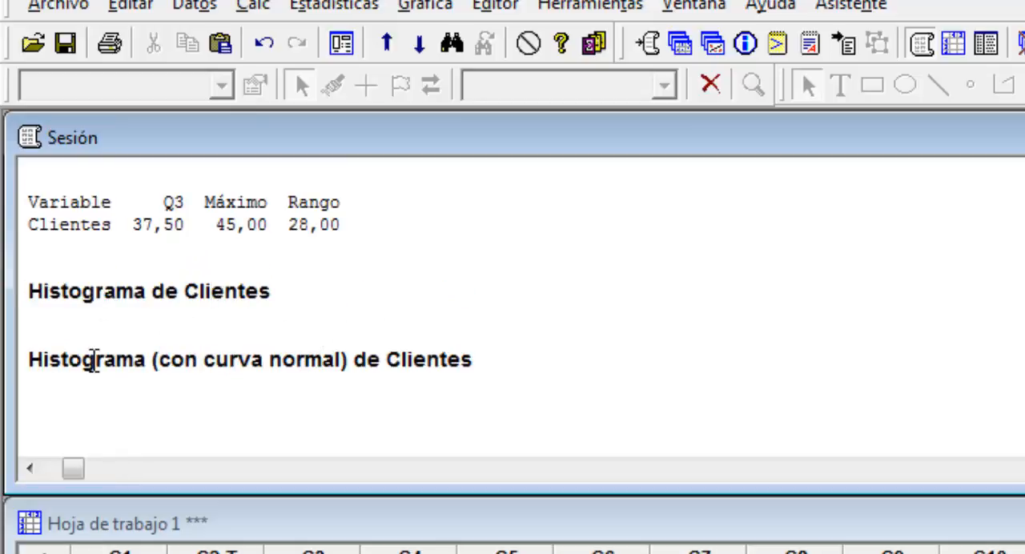
click(92, 360)
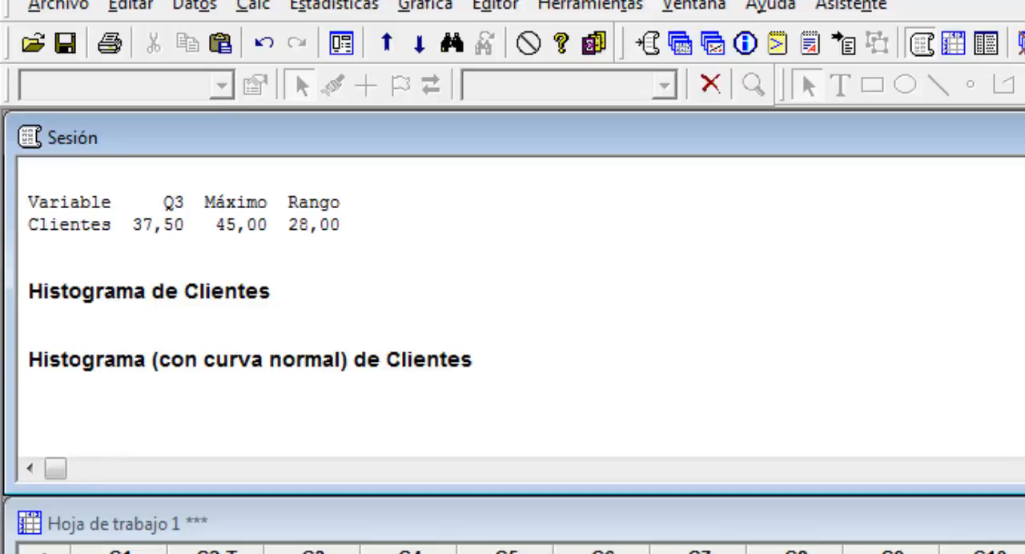
key(ctrl+F4)
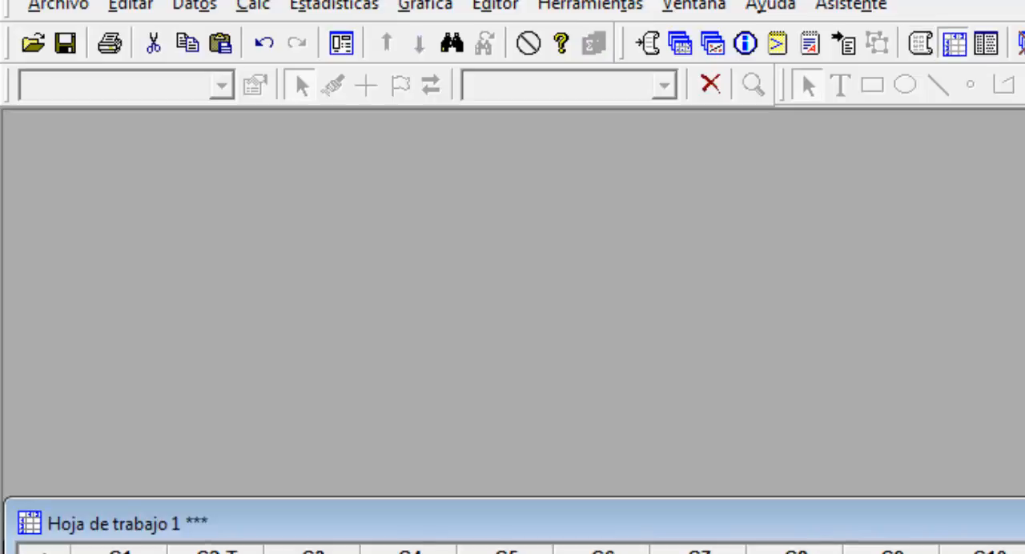